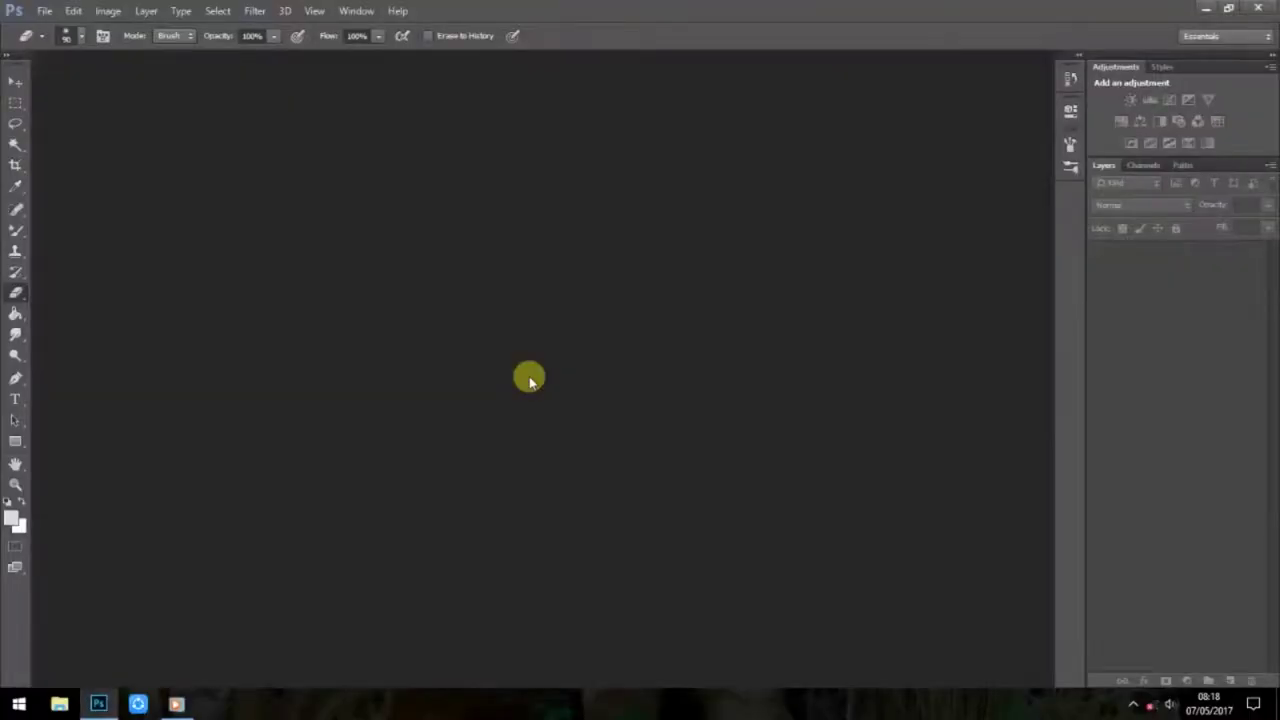
Open the IMG_4068 profile photo from New folder
double_click(529, 378)
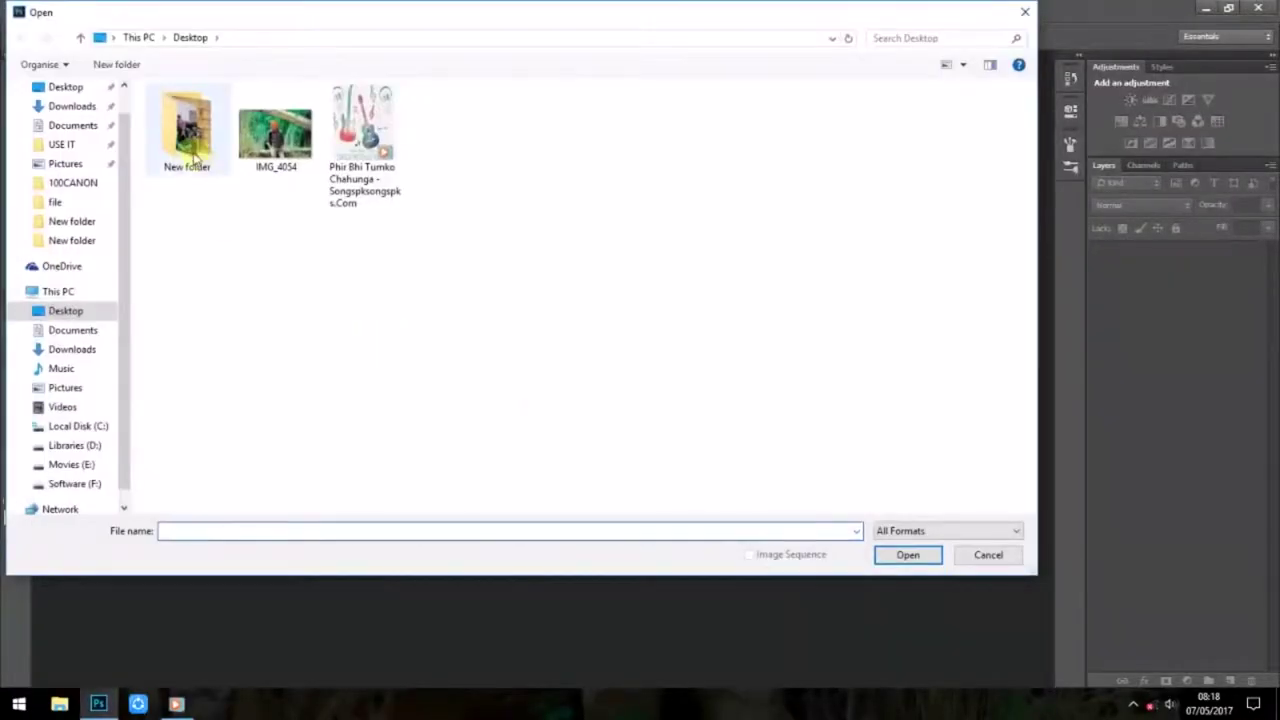
left_click(72, 225)
left_click(190, 235)
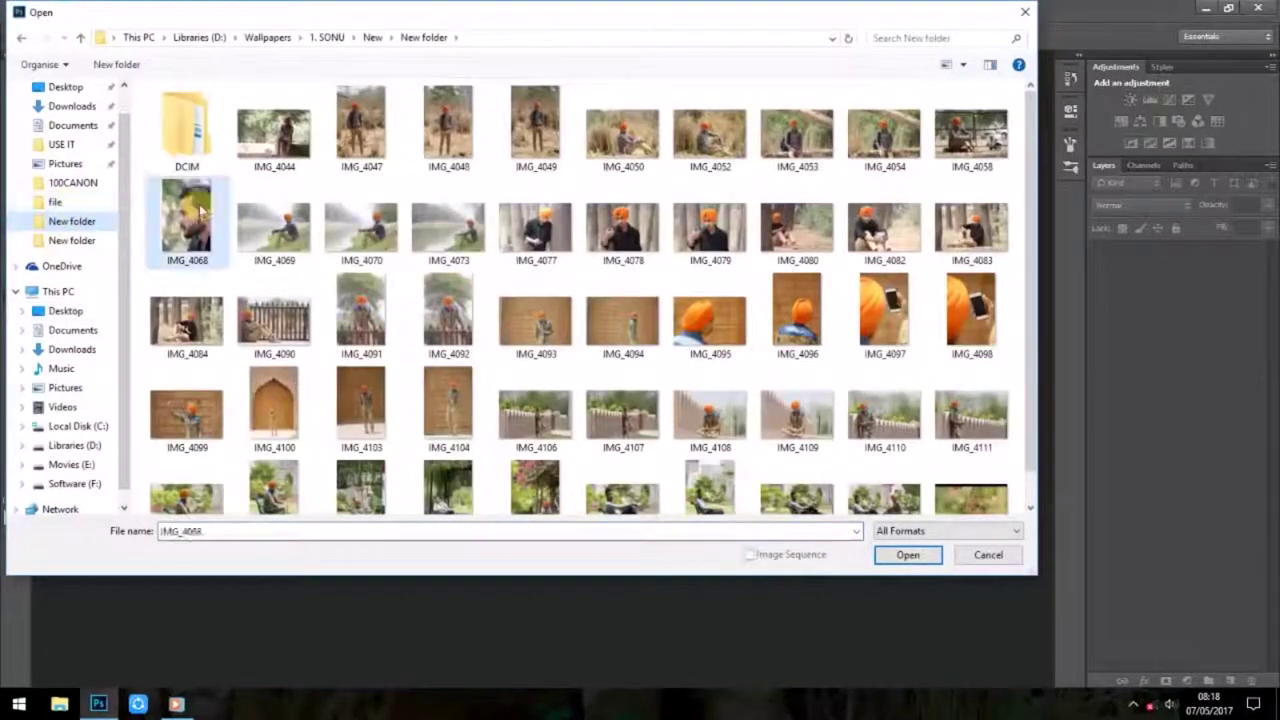
left_click(887, 553)
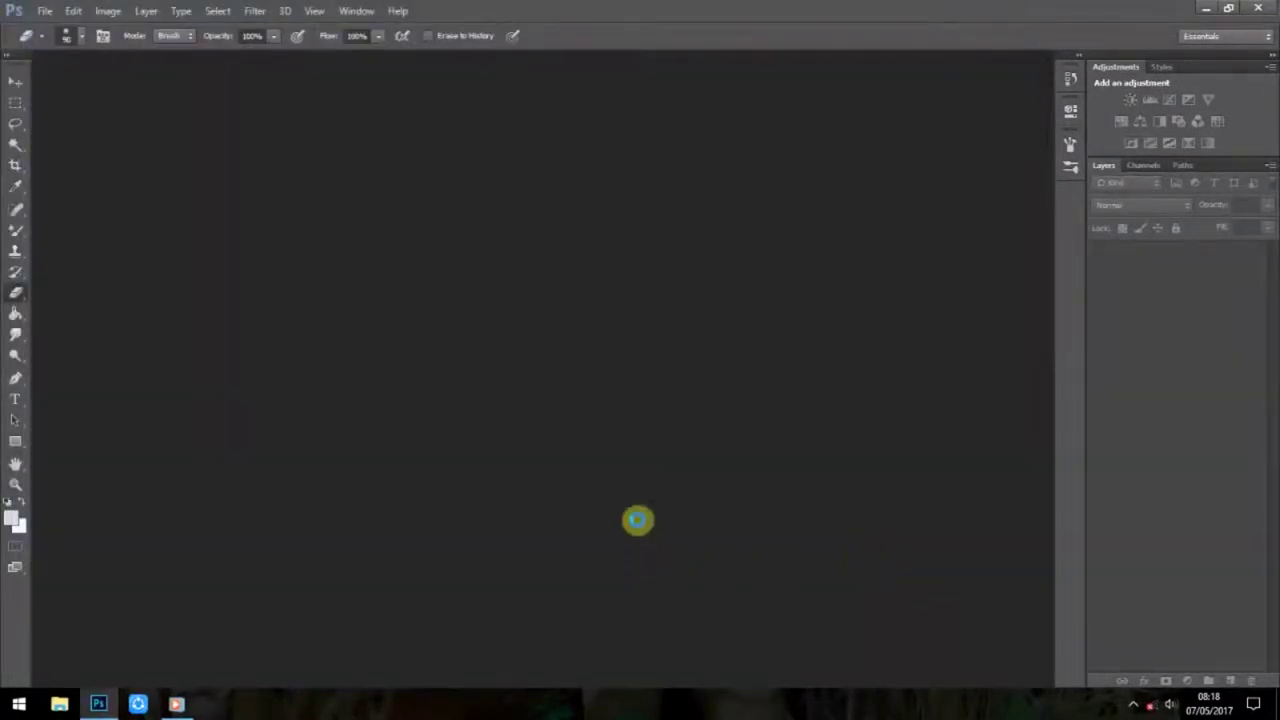
Zoom in on the acne-marked cheek and select the Spot Healing Brush
scroll(577, 326, "up", 3)
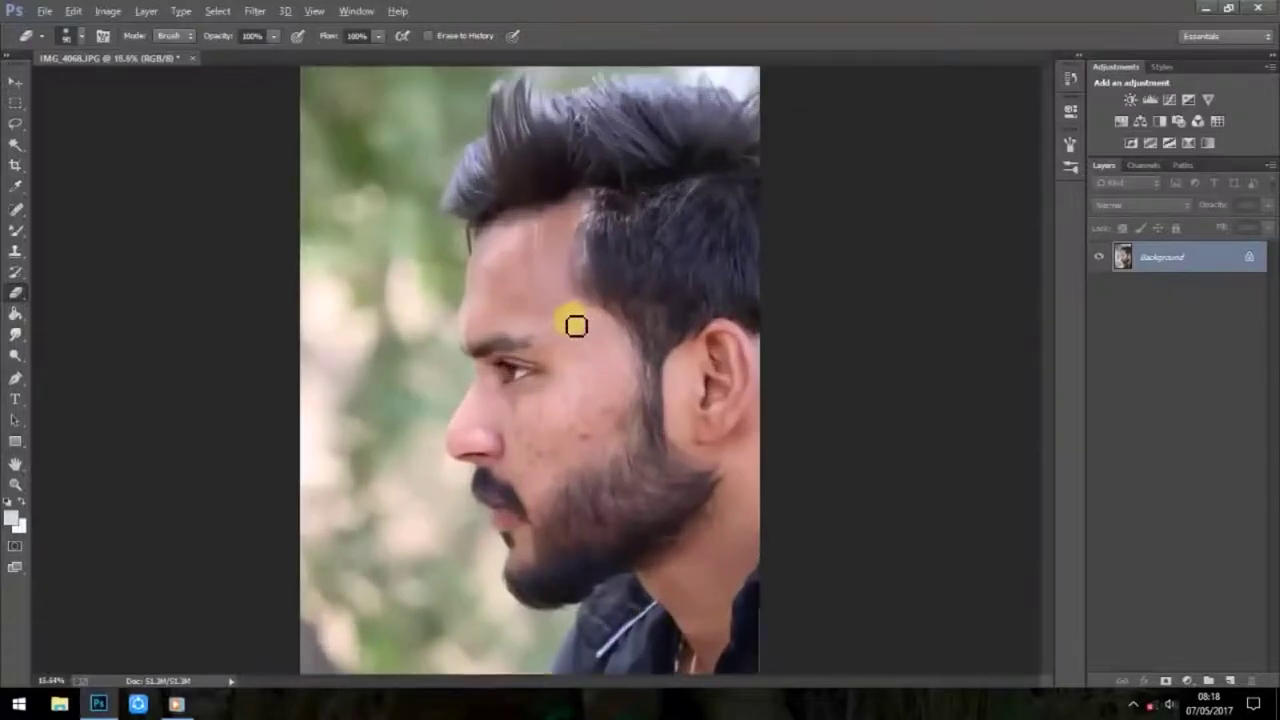
scroll(597, 311, "up", 2)
scroll(677, 514, "up", 2)
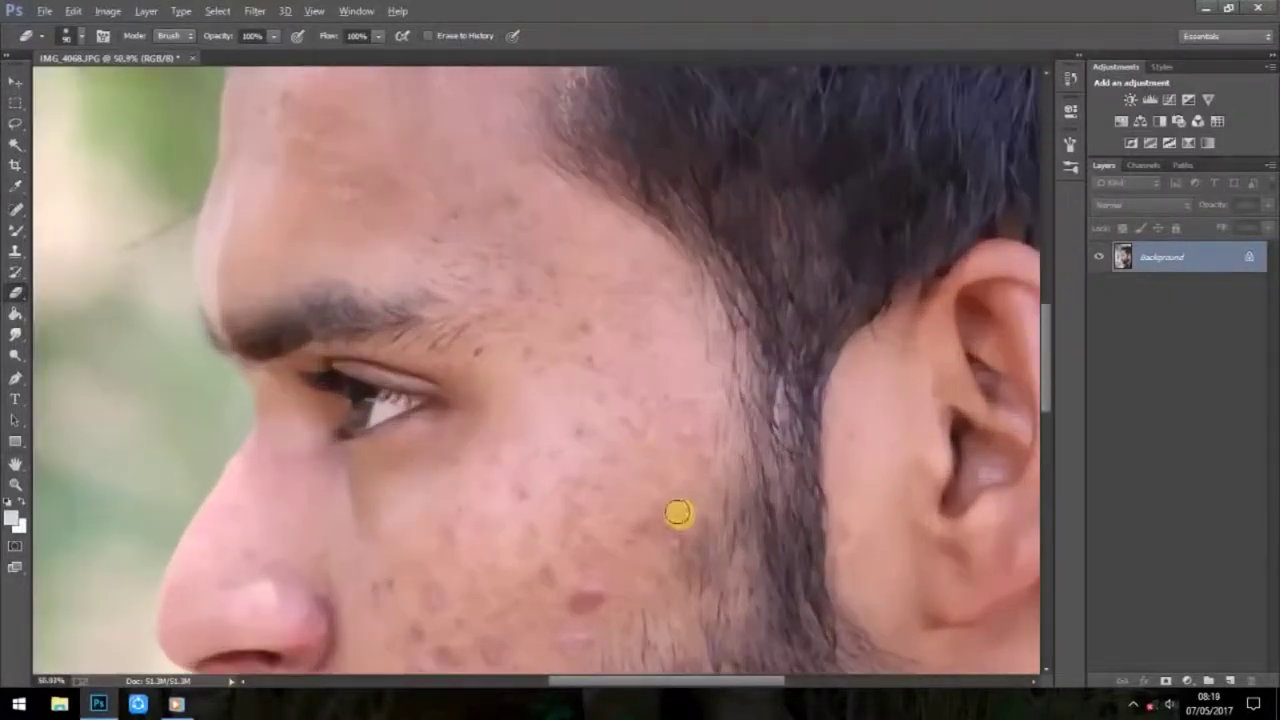
scroll(677, 500, "up", 1)
left_click_drag(677, 486, 666, 294)
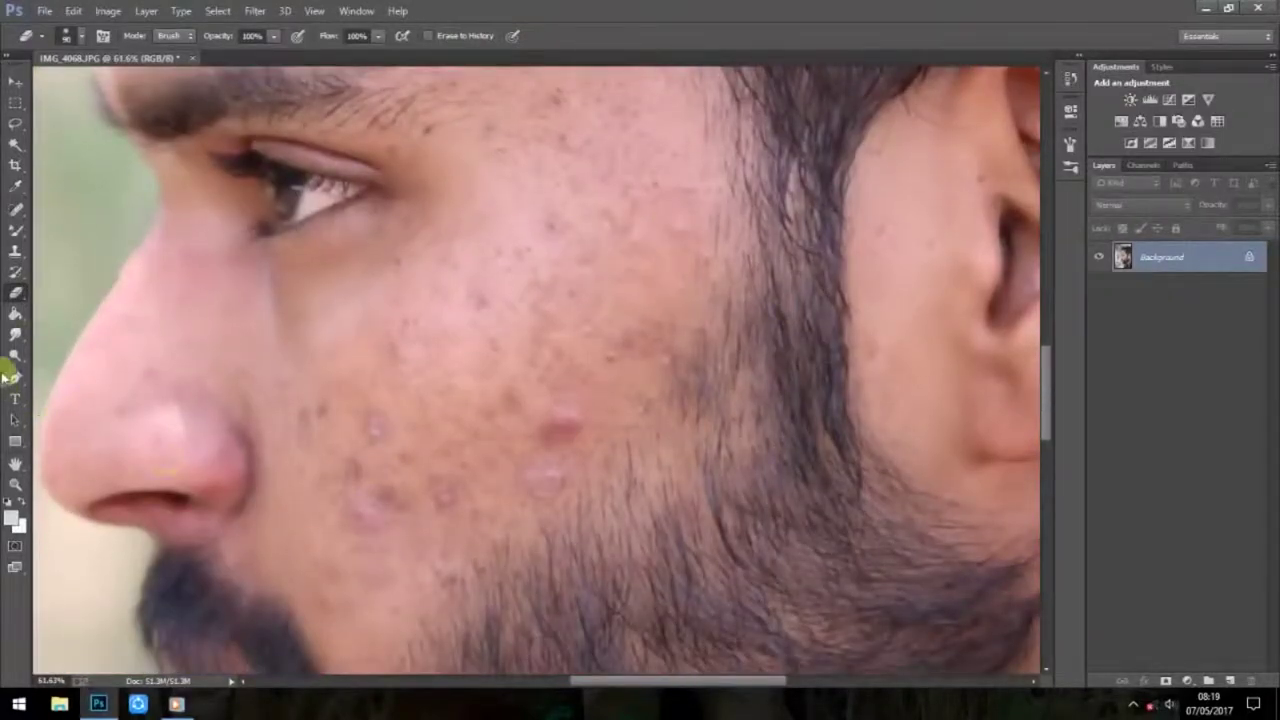
left_click(15, 208)
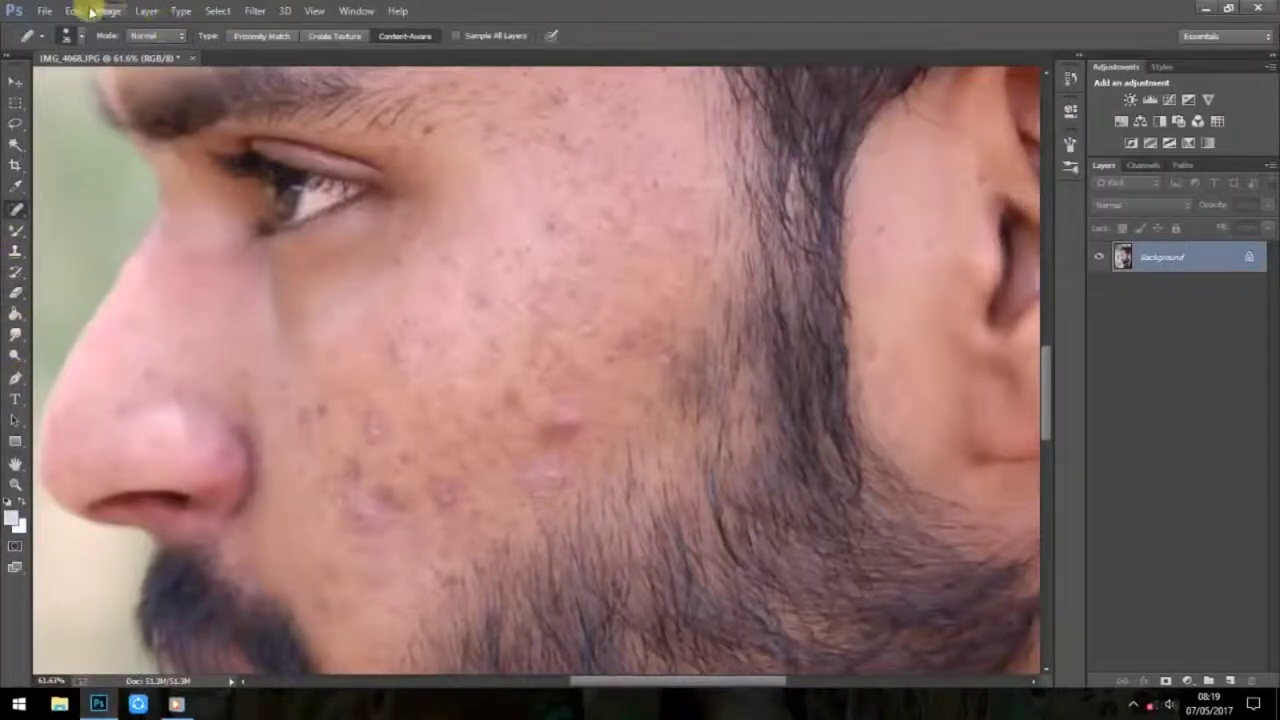
Set the healing brush size and heal the acne spots and dark mole on the cheek
left_click(74, 37)
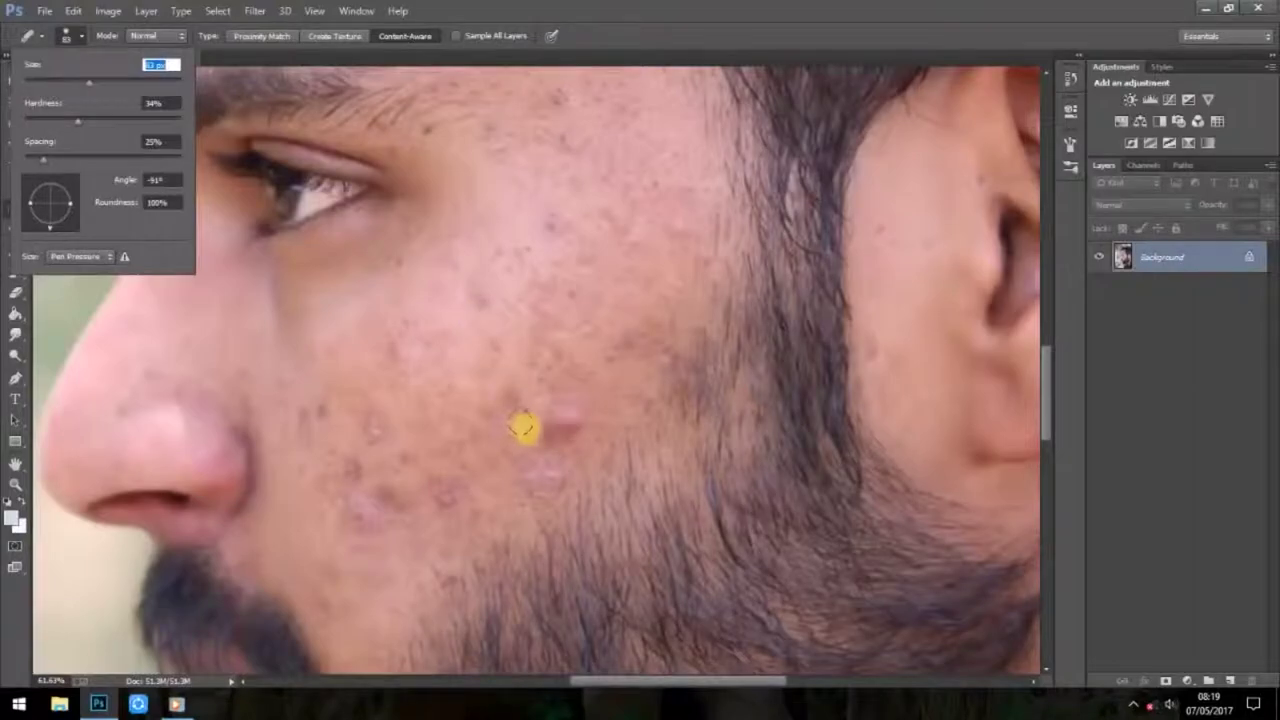
left_click(538, 422)
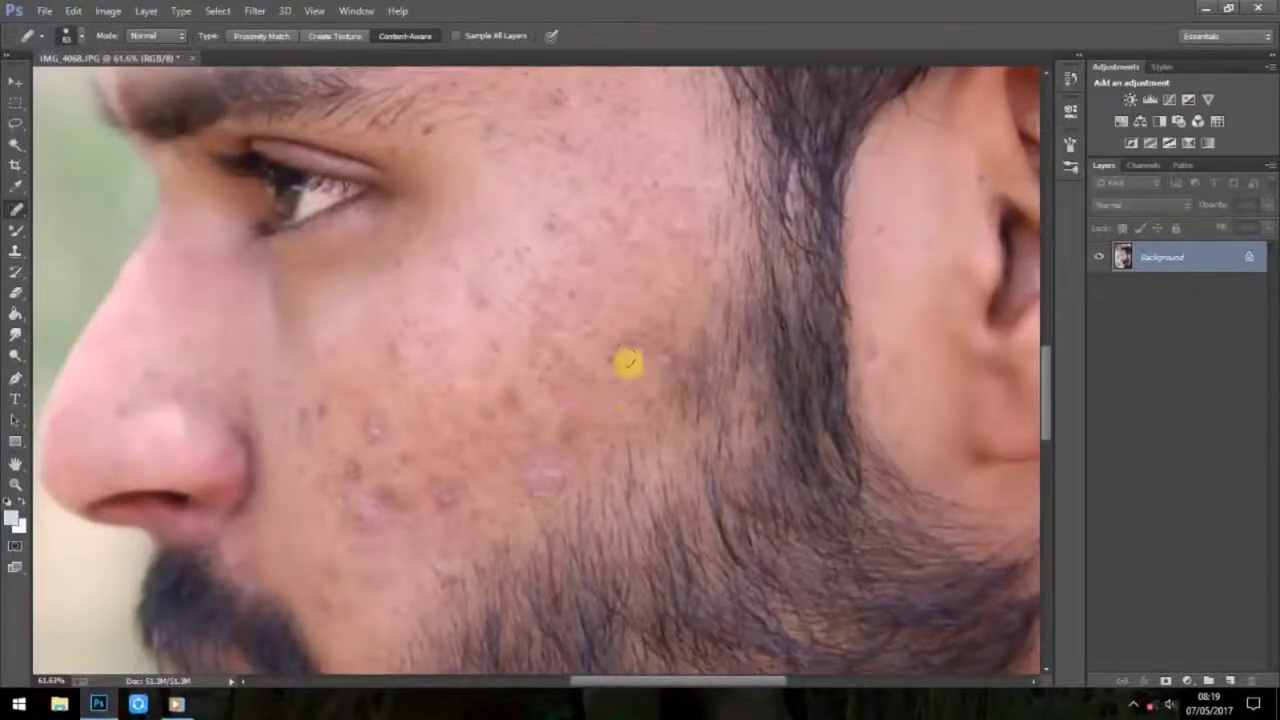
left_click(626, 350)
scroll(600, 280, "down", 3)
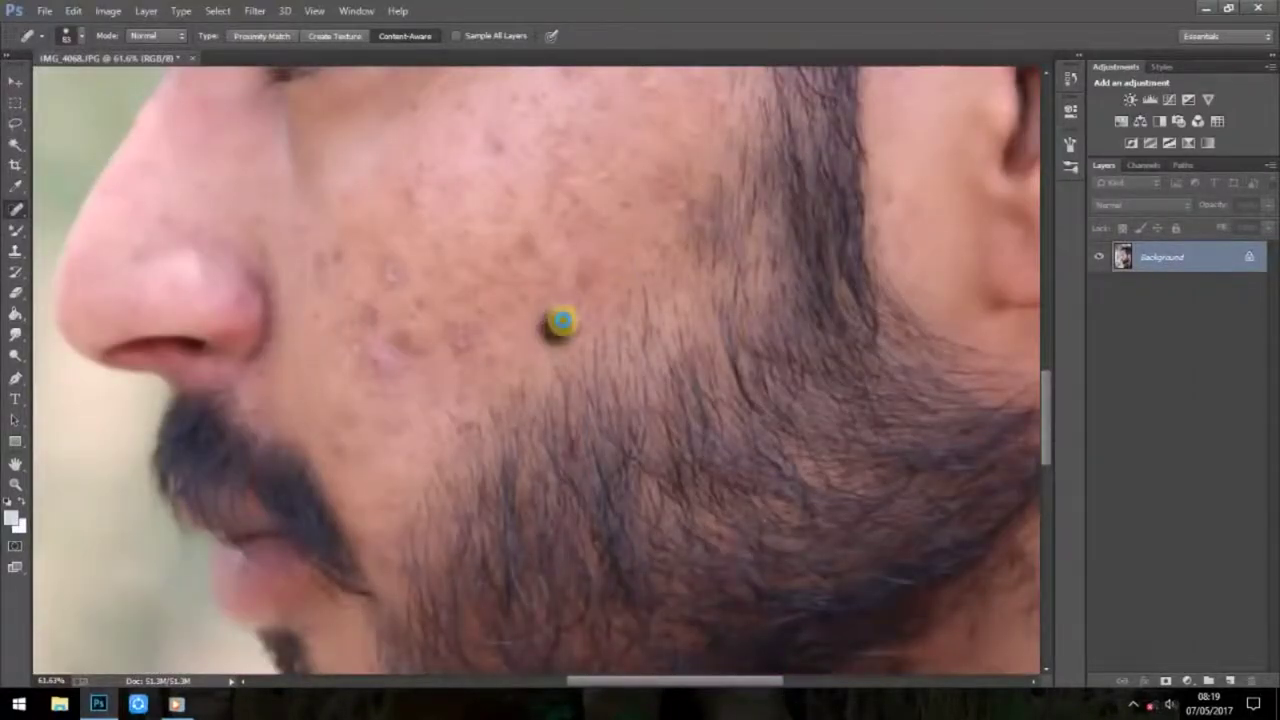
scroll(506, 291, "up", 1)
left_click(471, 383)
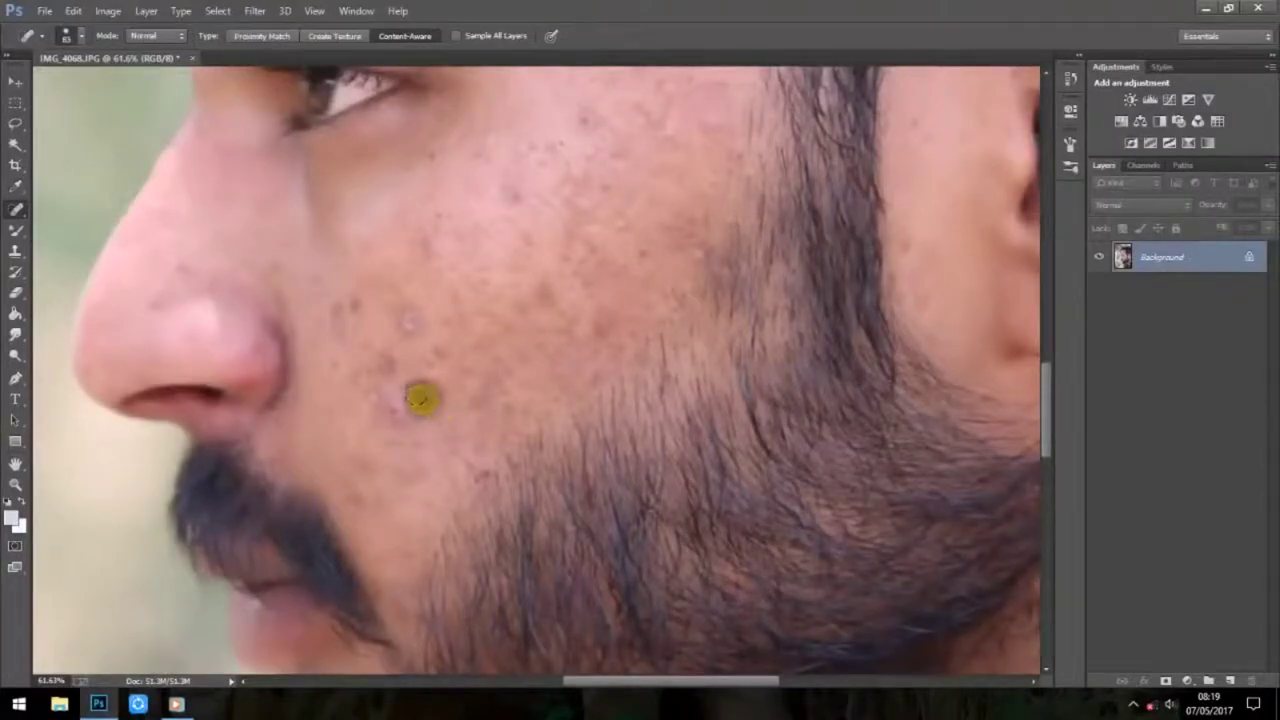
left_click(387, 390)
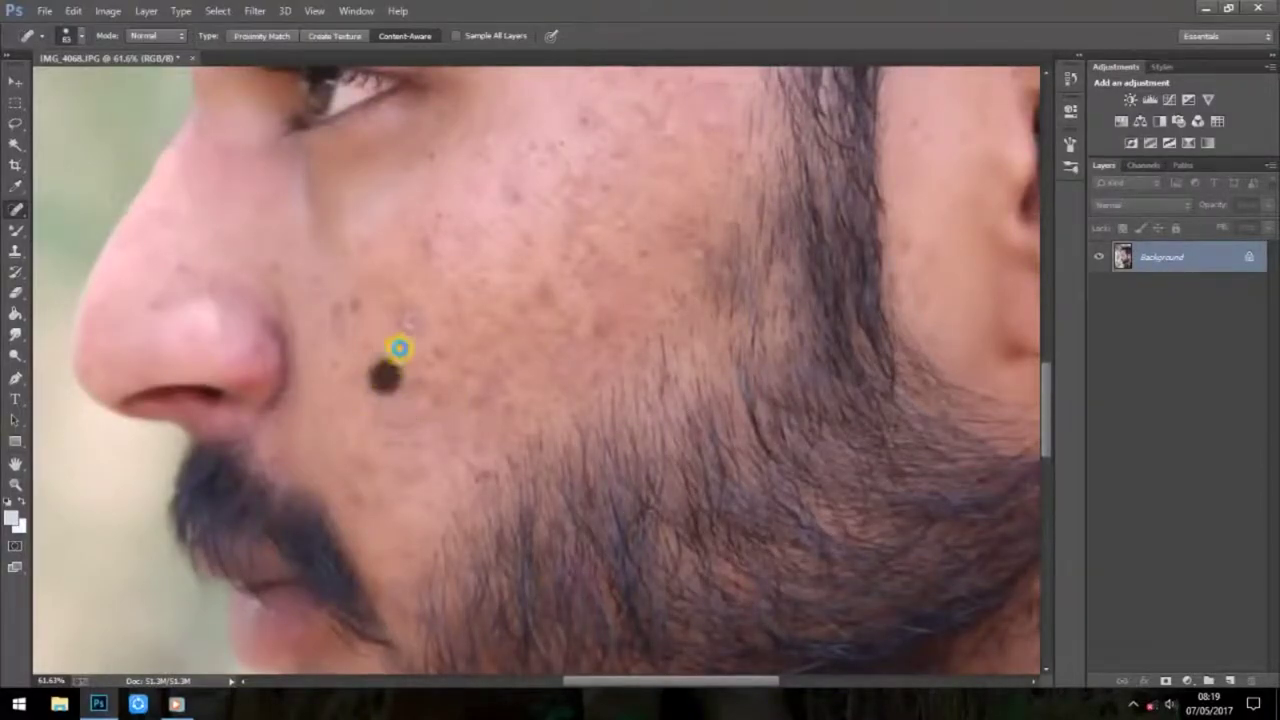
left_click_drag(388, 376, 400, 329)
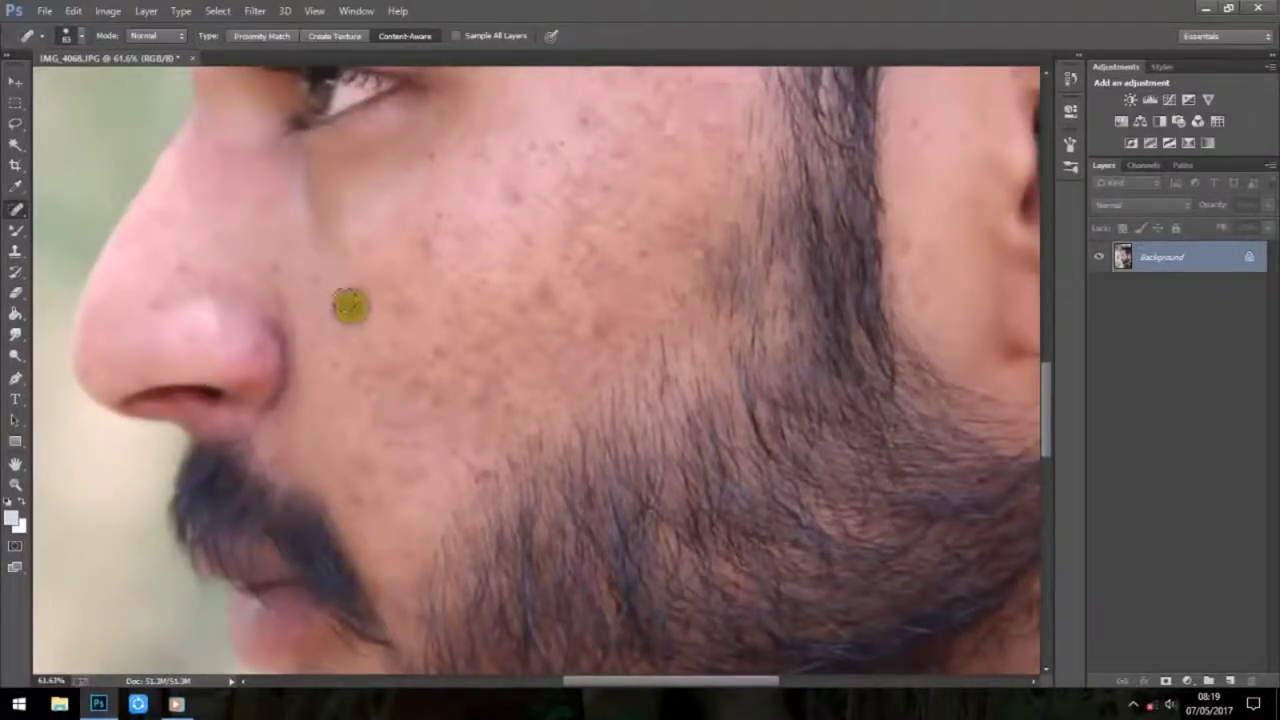
Heal the remaining blemishes on the forehead, cheek and skin near the ear
scroll(440, 366, "down", 1)
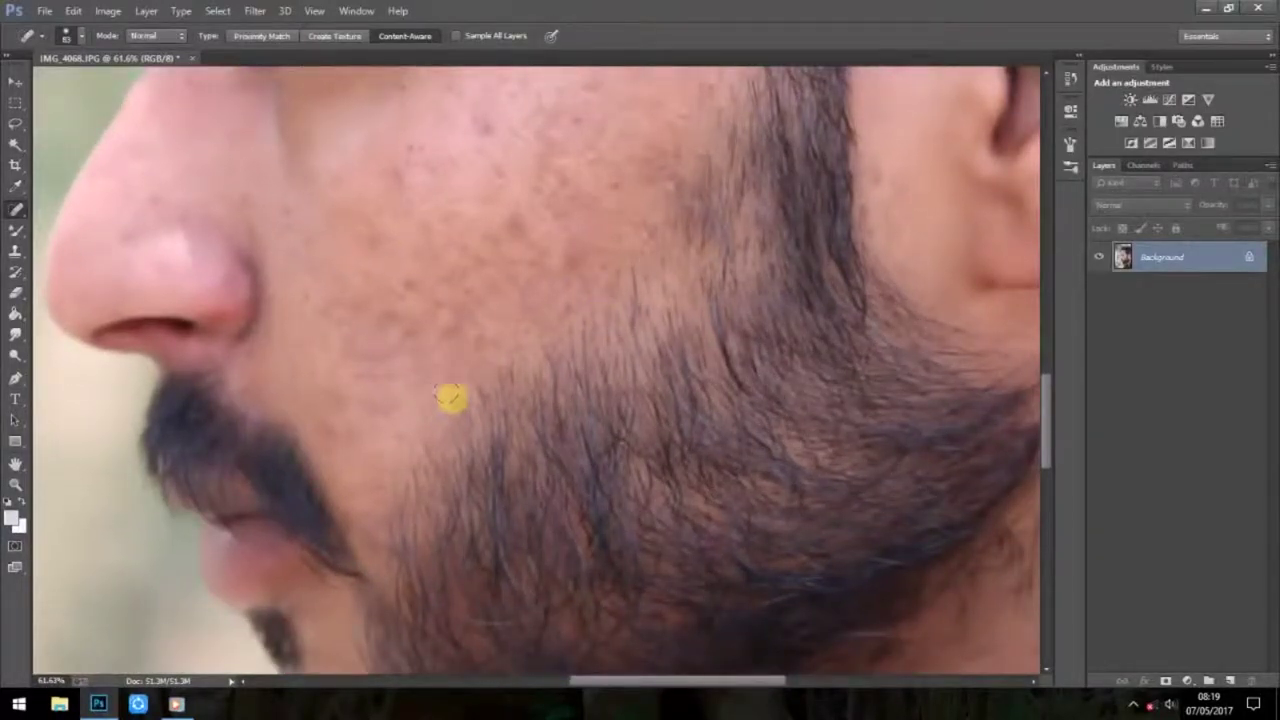
scroll(470, 399, "up", 1)
scroll(590, 400, "up", 1)
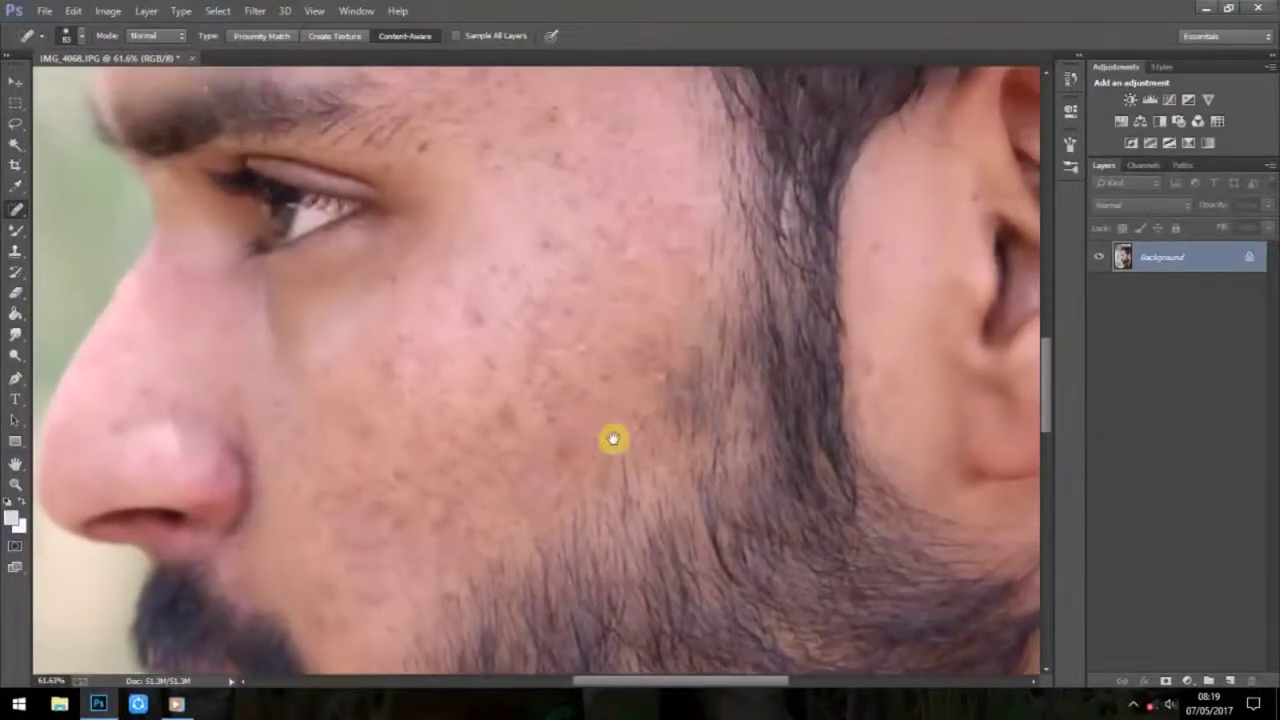
scroll(613, 438, "up", 1)
scroll(603, 388, "up", 1)
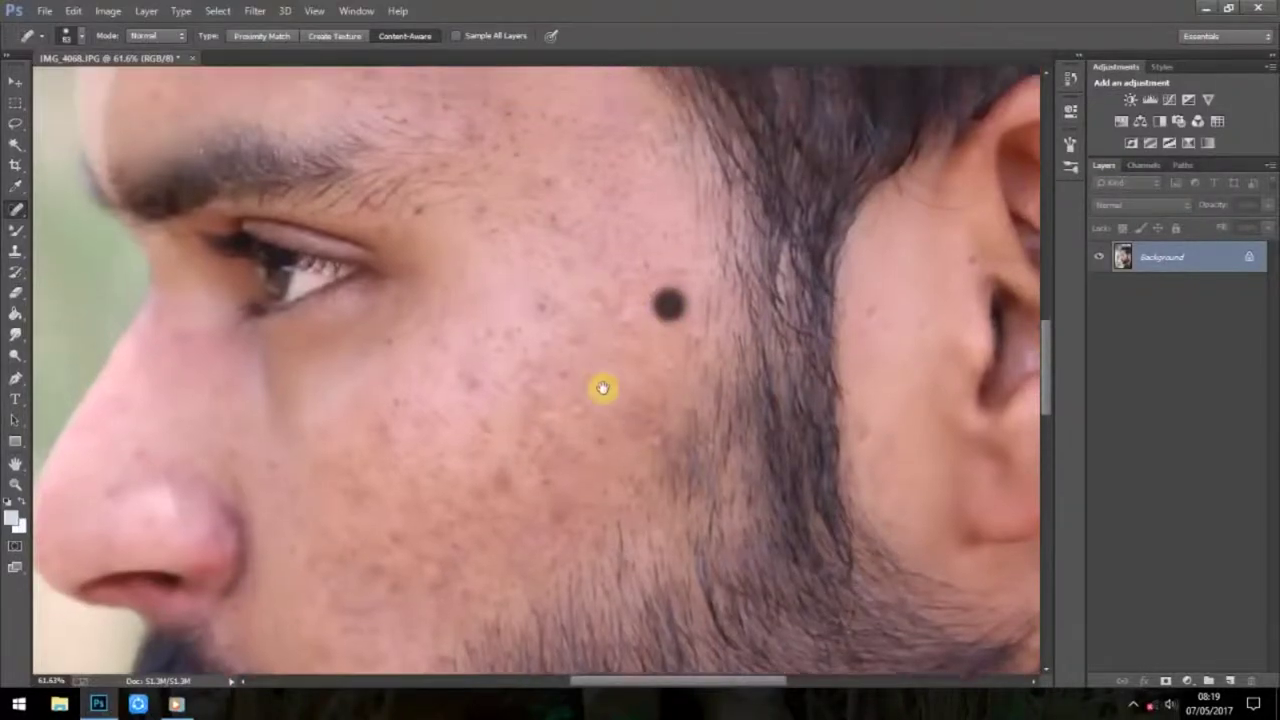
scroll(603, 388, "up", 3)
scroll(606, 471, "up", 1)
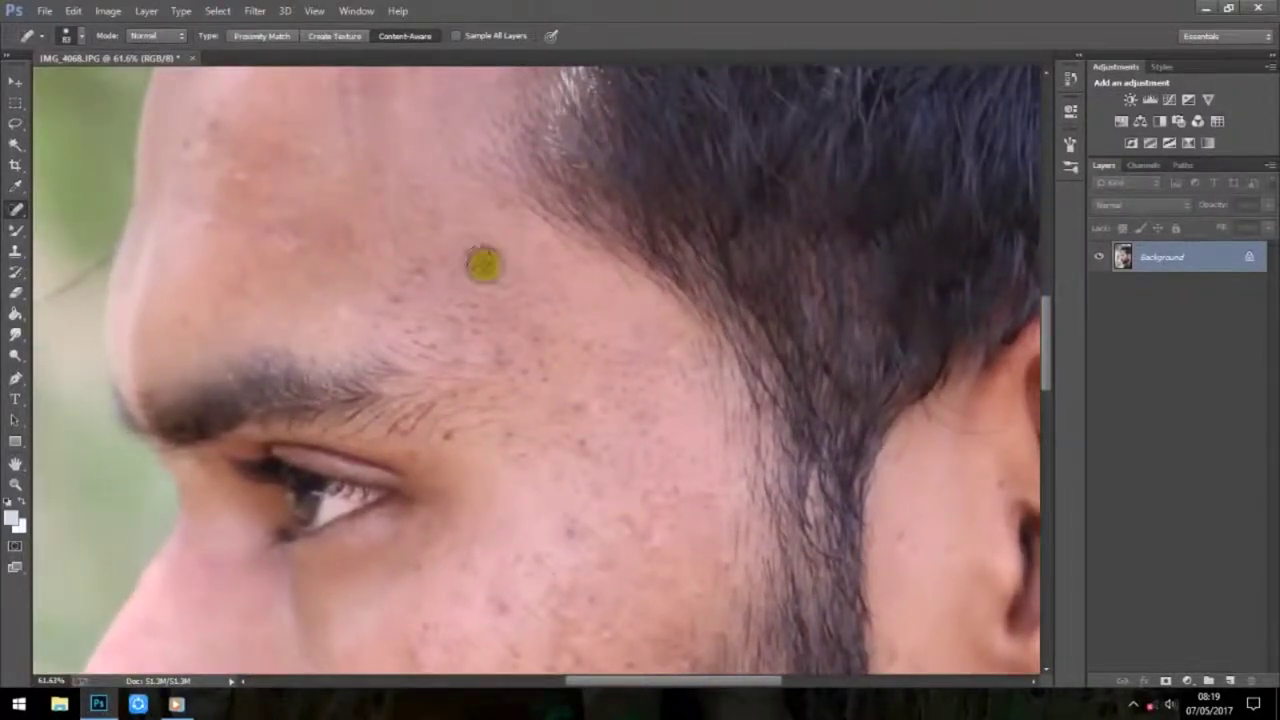
scroll(634, 411, "up", 1)
scroll(636, 291, "up", 3)
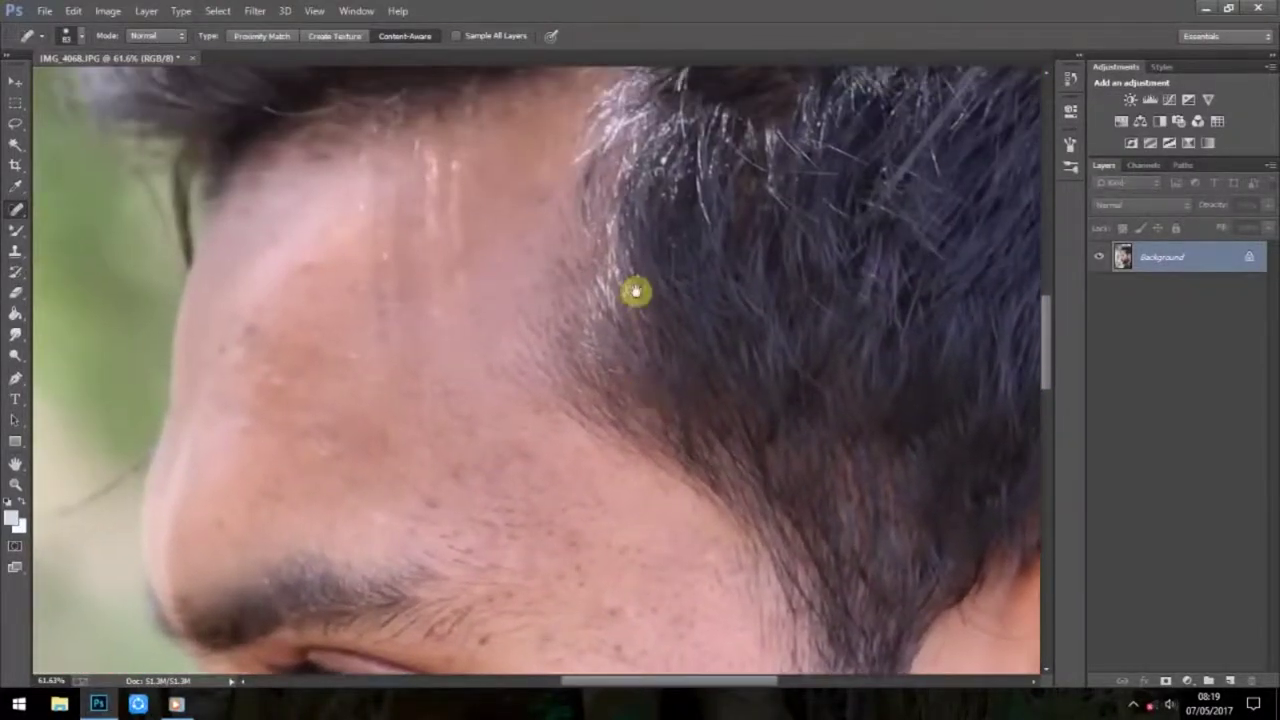
scroll(636, 291, "down", 3)
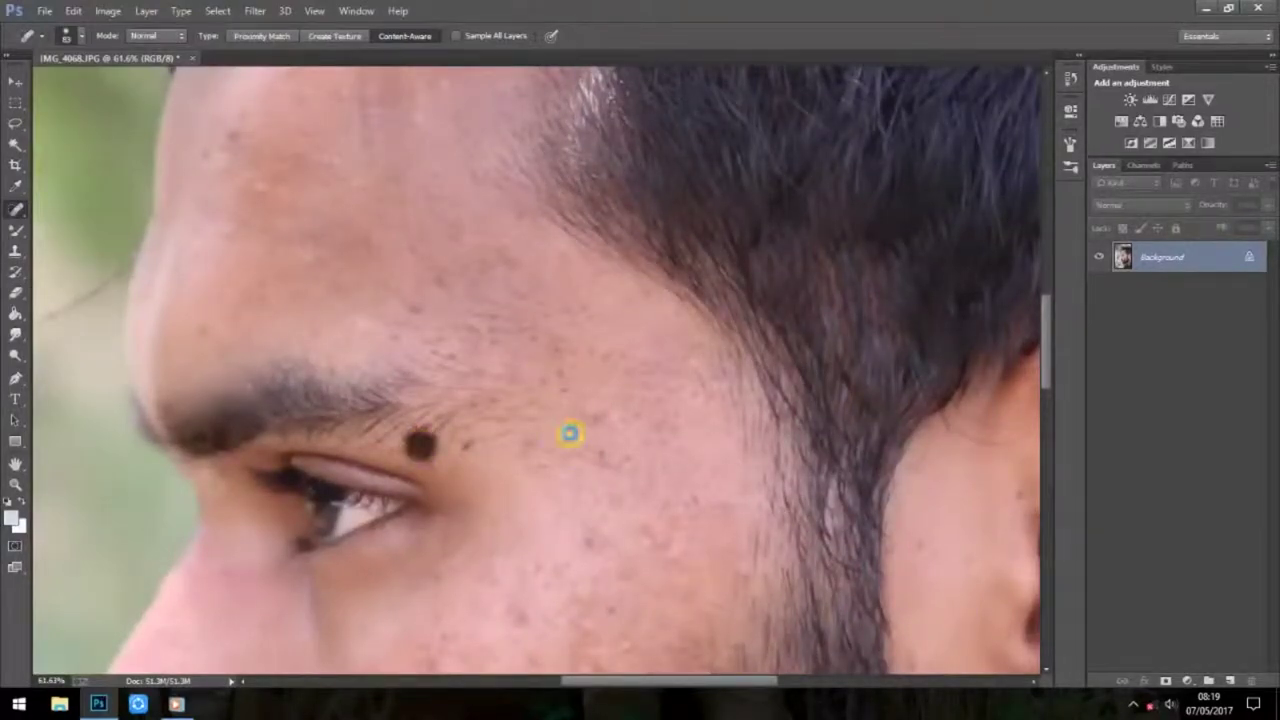
left_click_drag(551, 357, 654, 603)
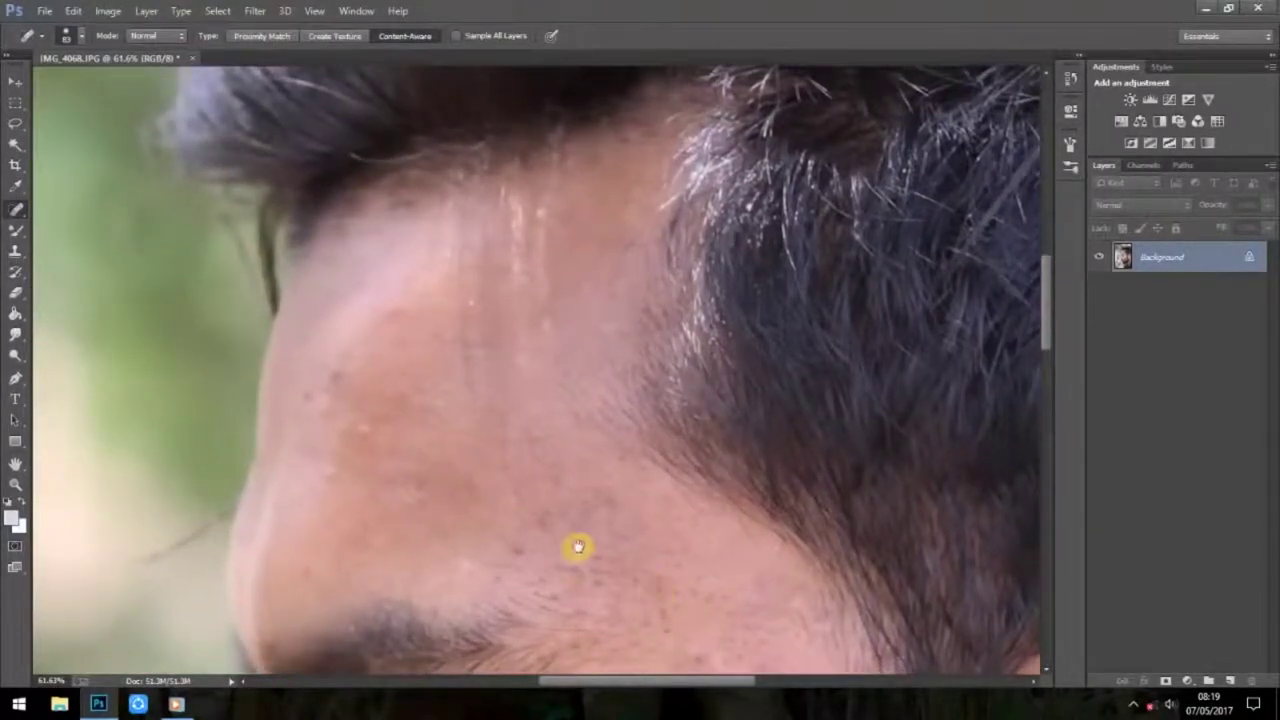
left_click_drag(313, 393, 343, 371)
scroll(417, 390, "down", 4)
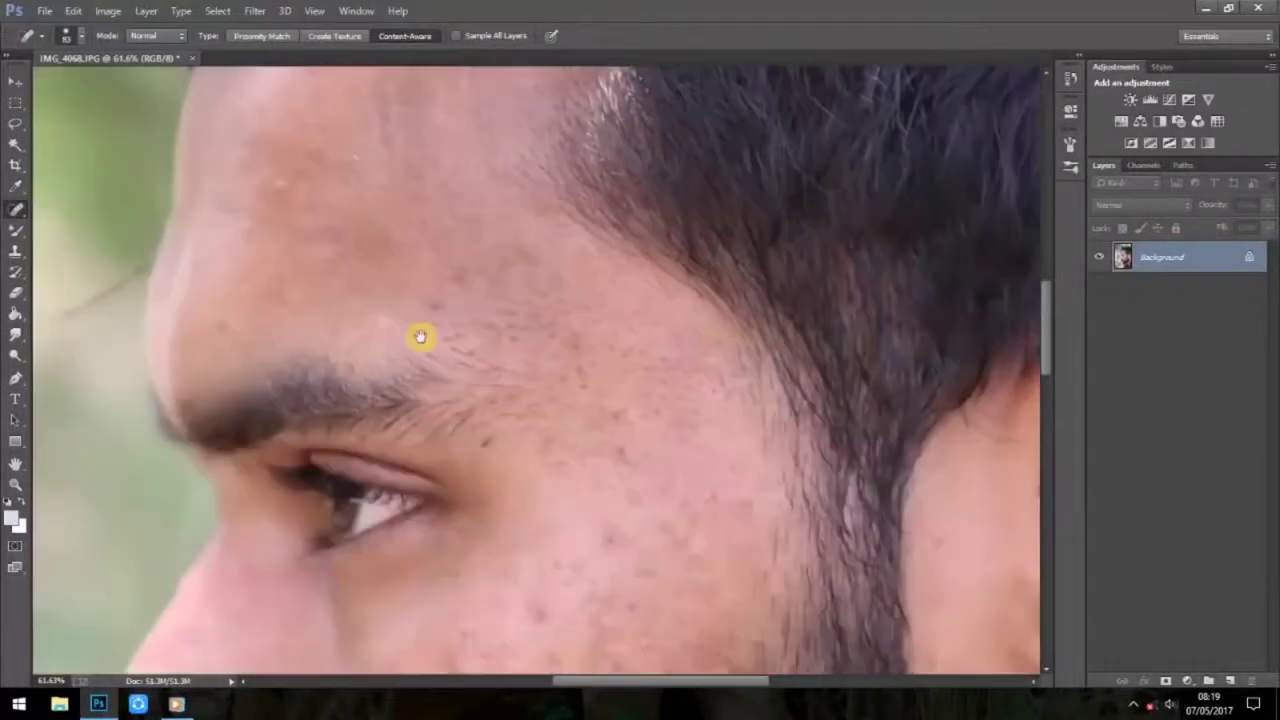
scroll(425, 350, "down", 6)
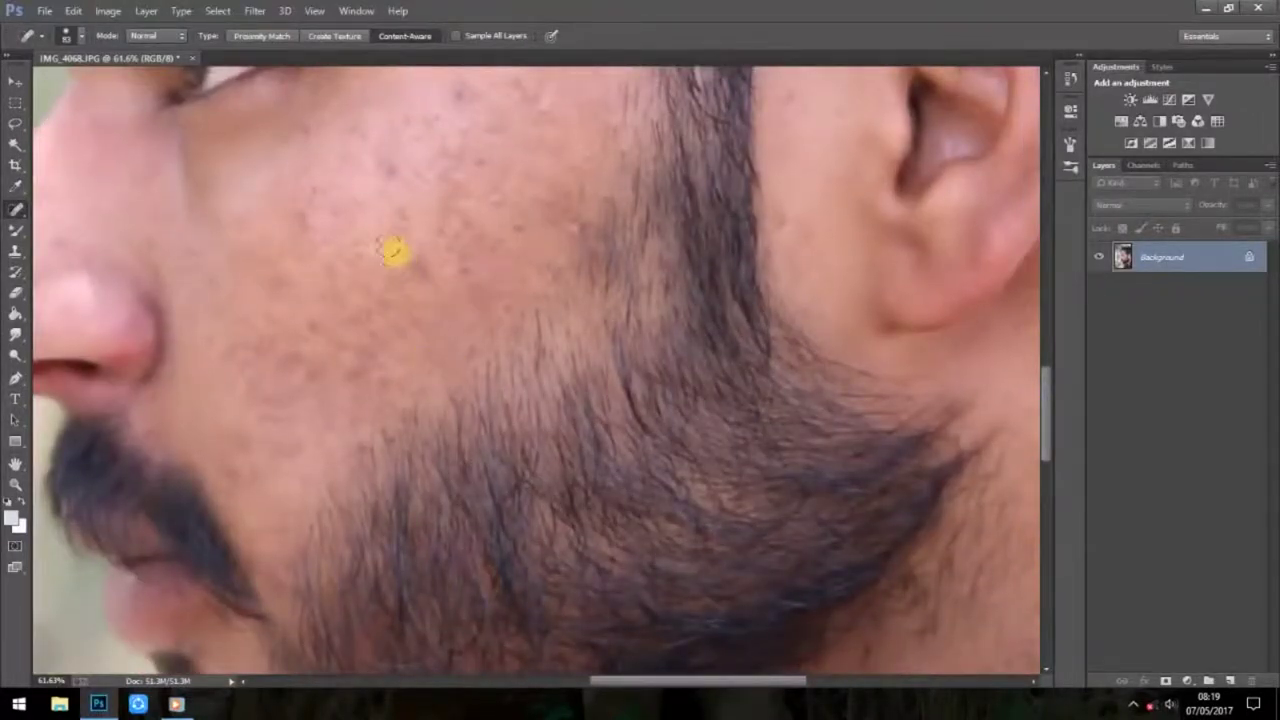
left_click(378, 166)
scroll(440, 211, "up", 5)
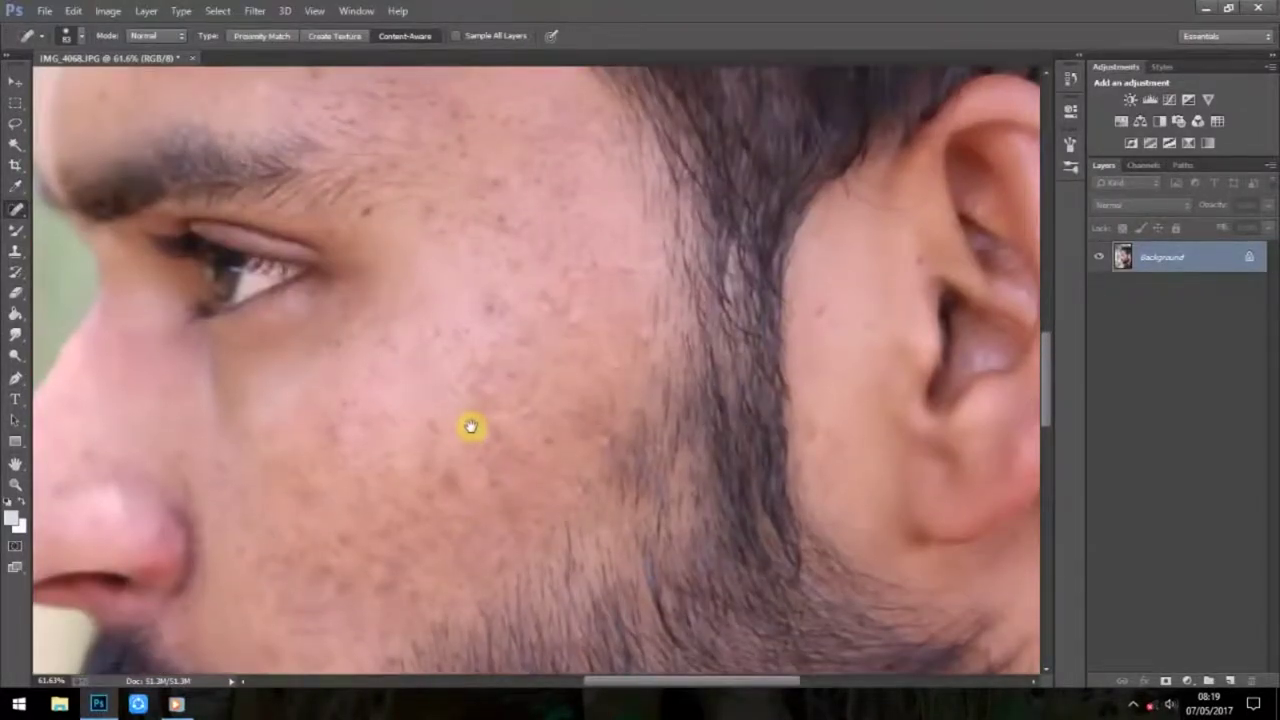
left_click(811, 440)
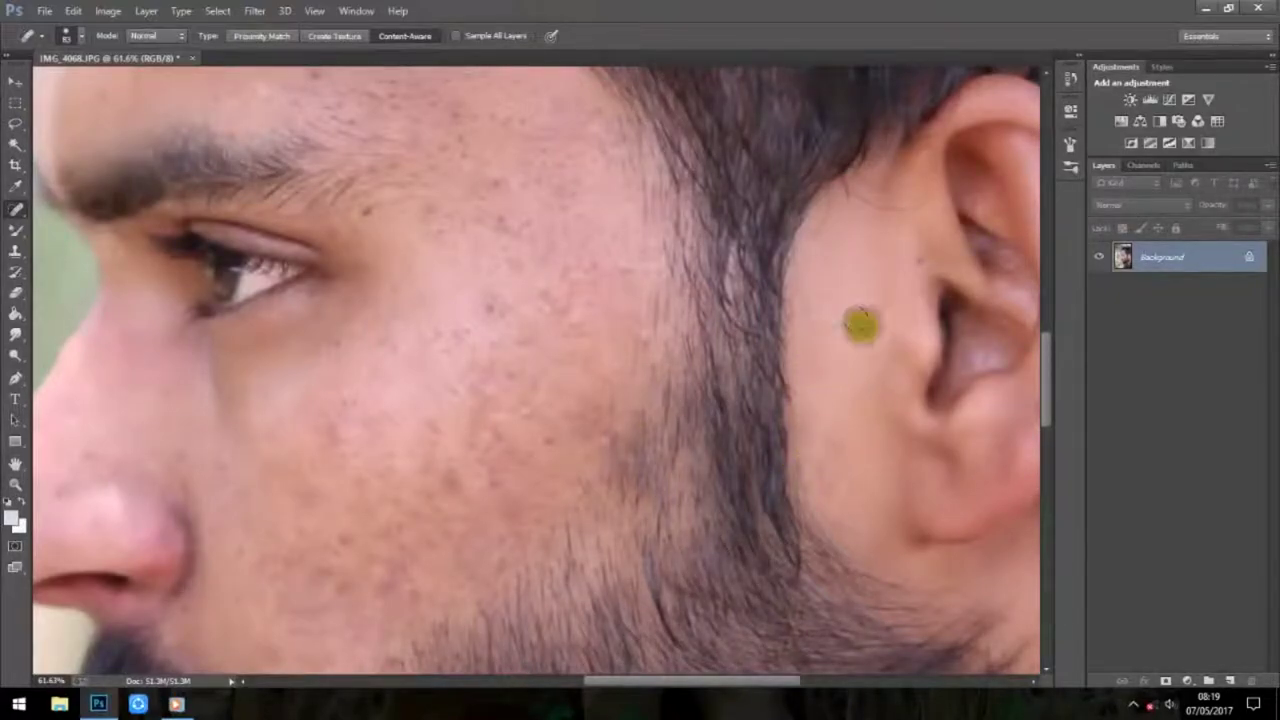
left_click(916, 262)
Select the Mixer Brush, lower its flow to about 14%, and adjust its load and wetness
scroll(640, 389, "down", 2)
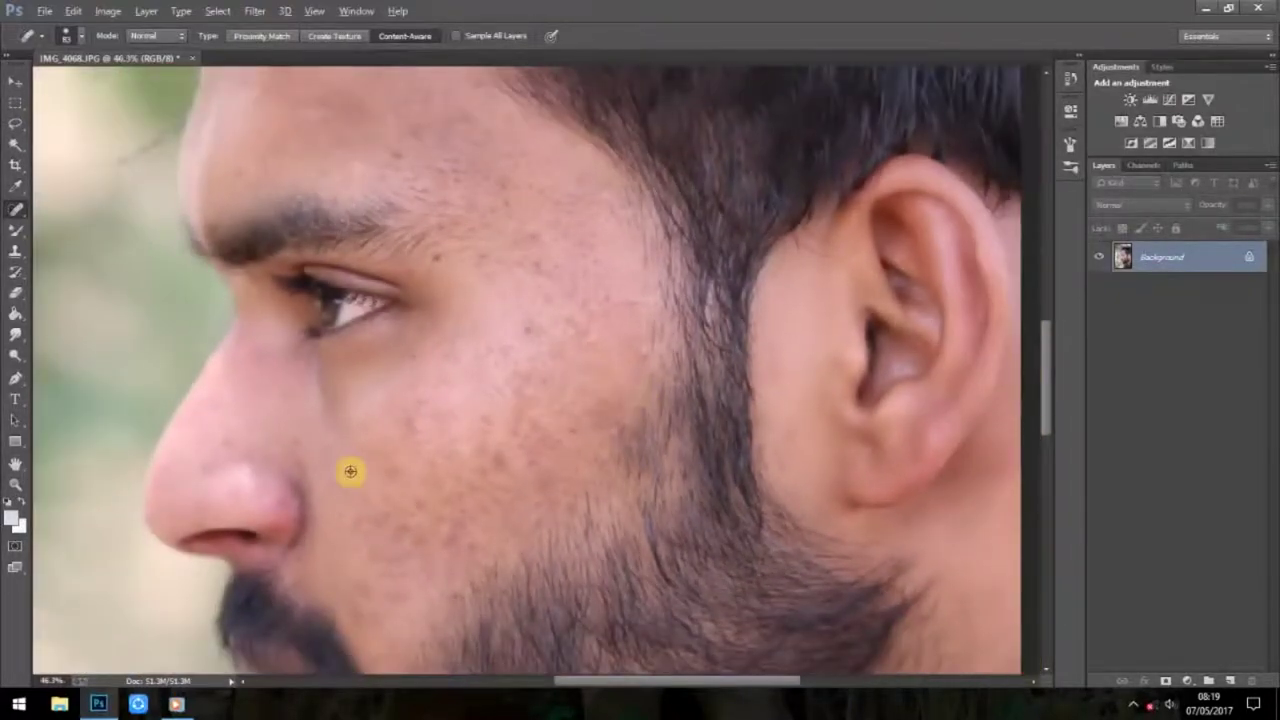
scroll(254, 460, "up", 1)
left_click(16, 229)
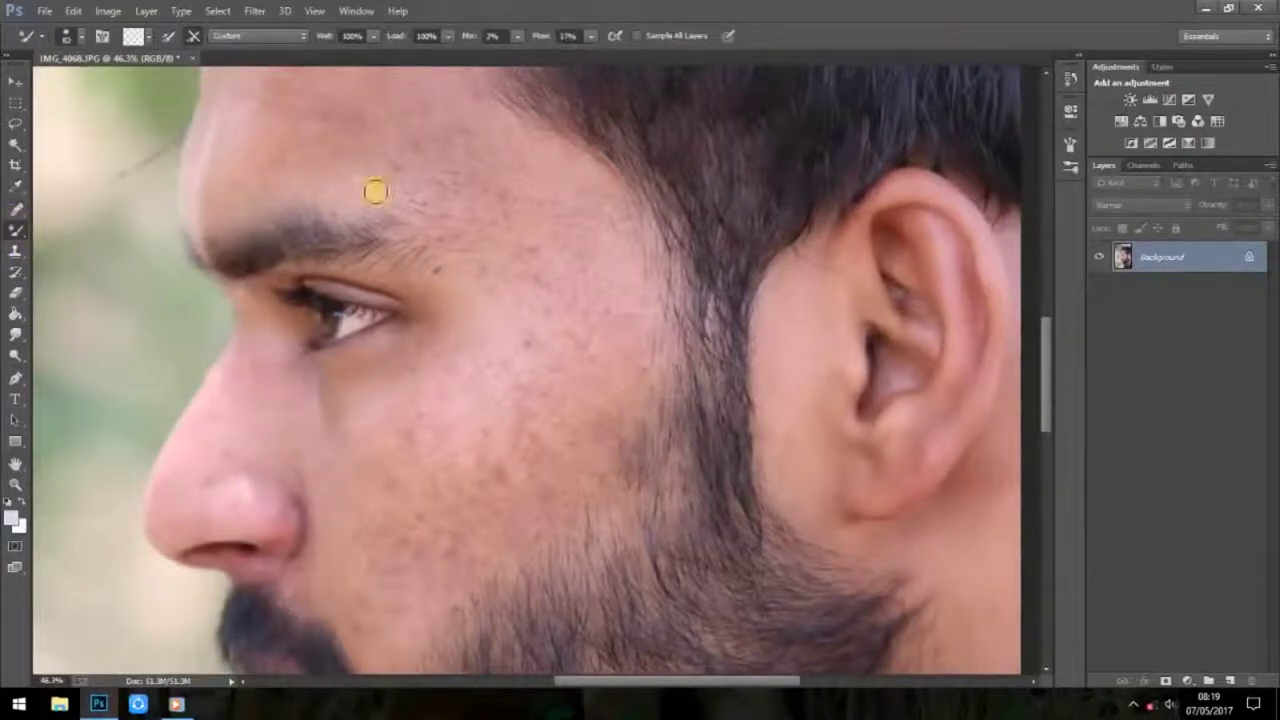
left_click_drag(592, 57, 603, 82)
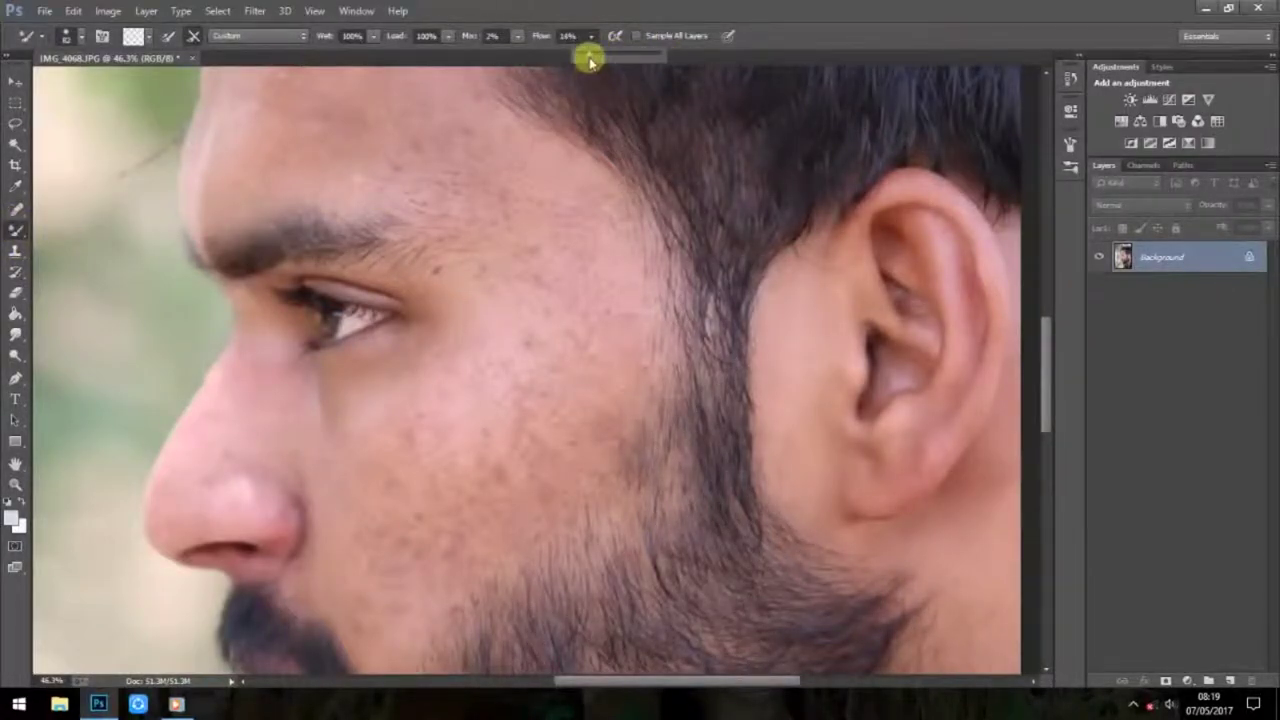
left_click(387, 40)
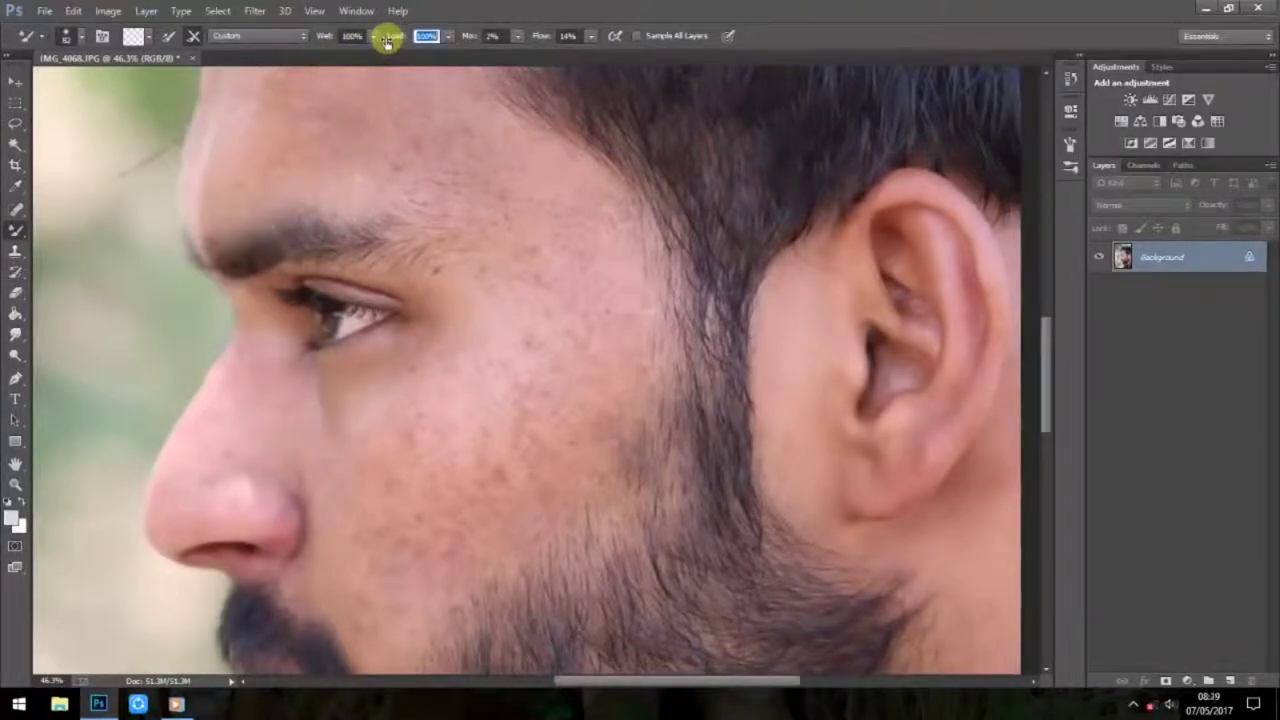
left_click(374, 37)
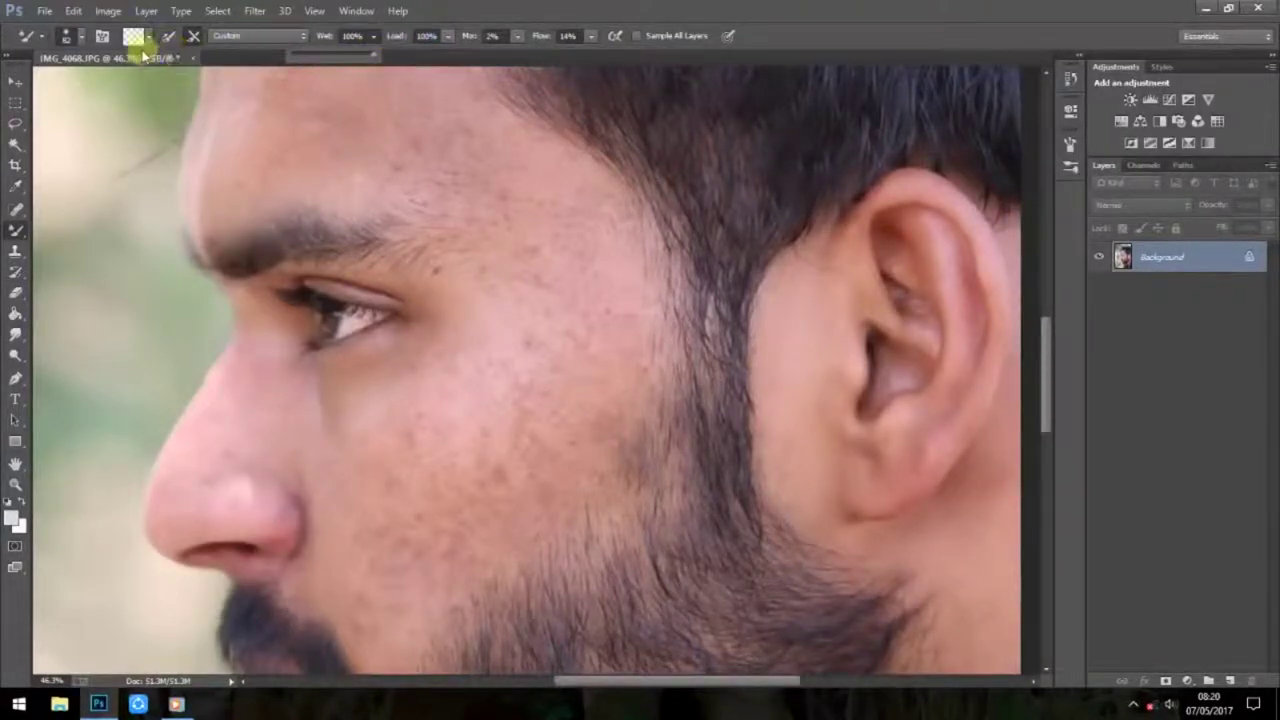
Set the Mixer Brush to 419 px with 0% hardness
left_click(76, 38)
left_click(142, 92)
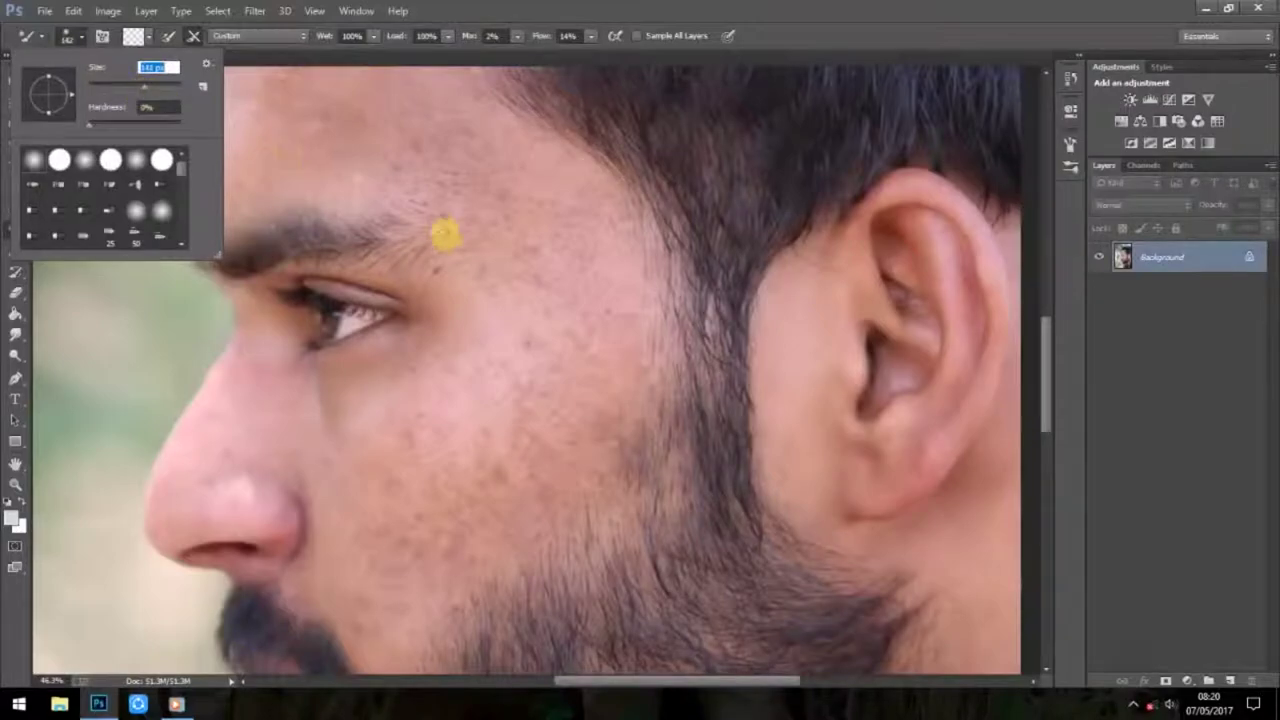
left_click_drag(143, 87, 163, 87)
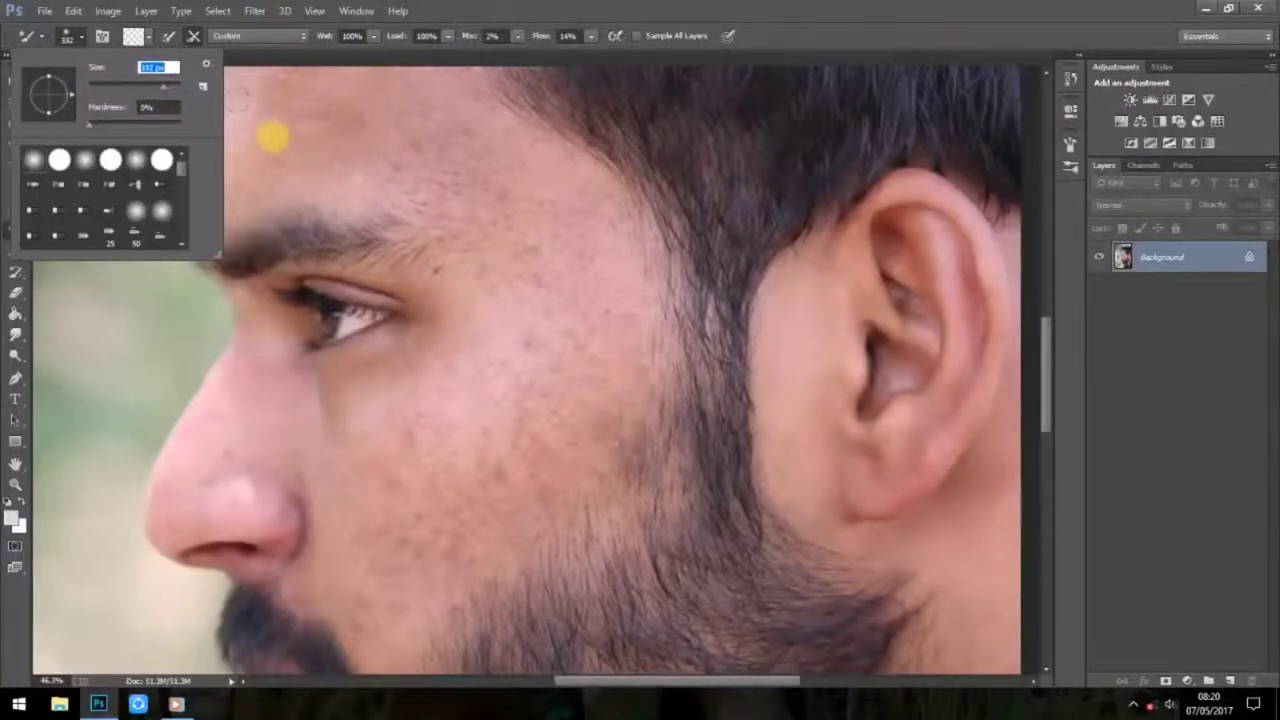
left_click(167, 88)
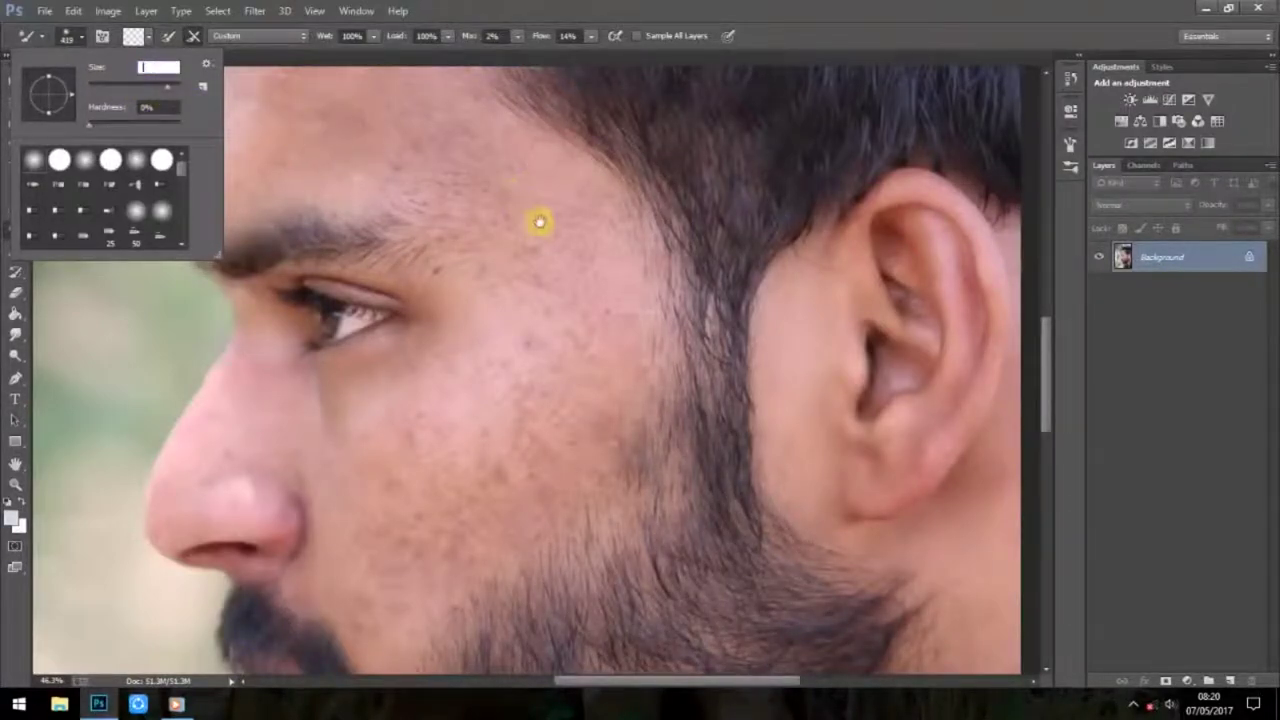
key("Return")
key("Return")
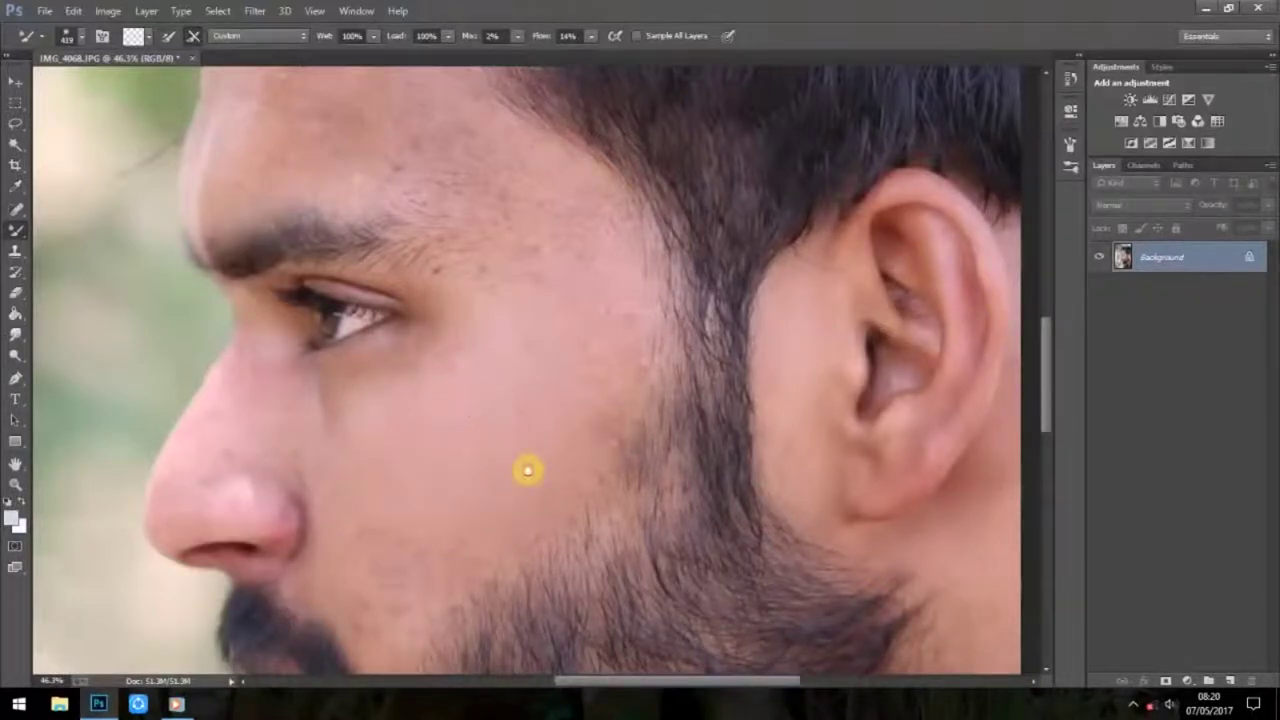
Blend the skin smooth across the face and forehead with the Mixer Brush
left_click_drag(527, 470, 586, 318)
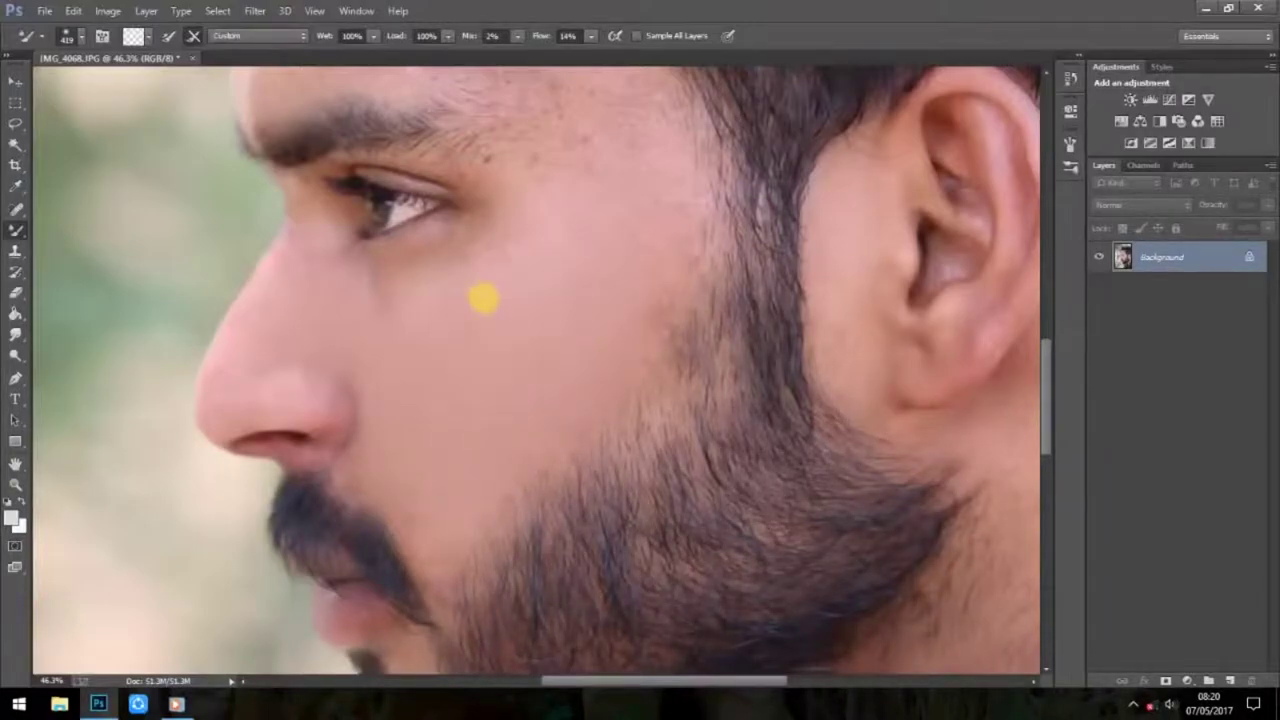
scroll(531, 256, "up", 3)
scroll(514, 400, "up", 1)
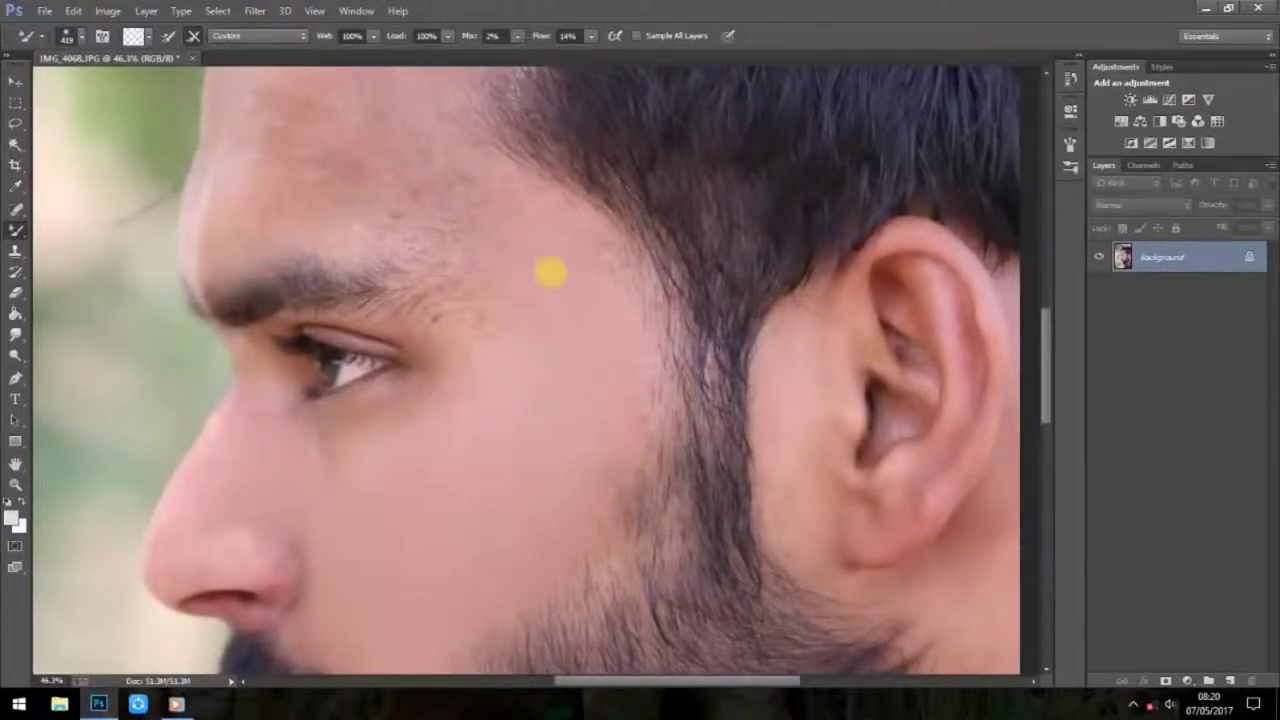
left_click_drag(526, 266, 590, 377)
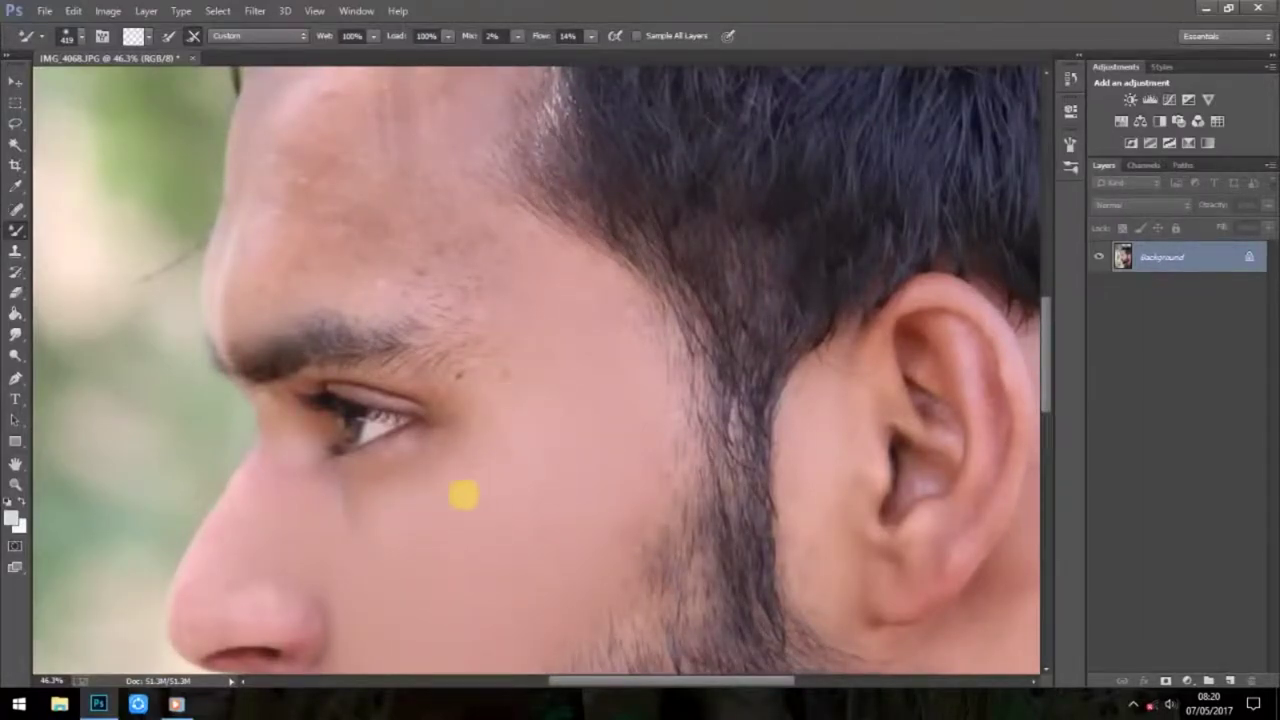
left_click_drag(579, 287, 591, 426)
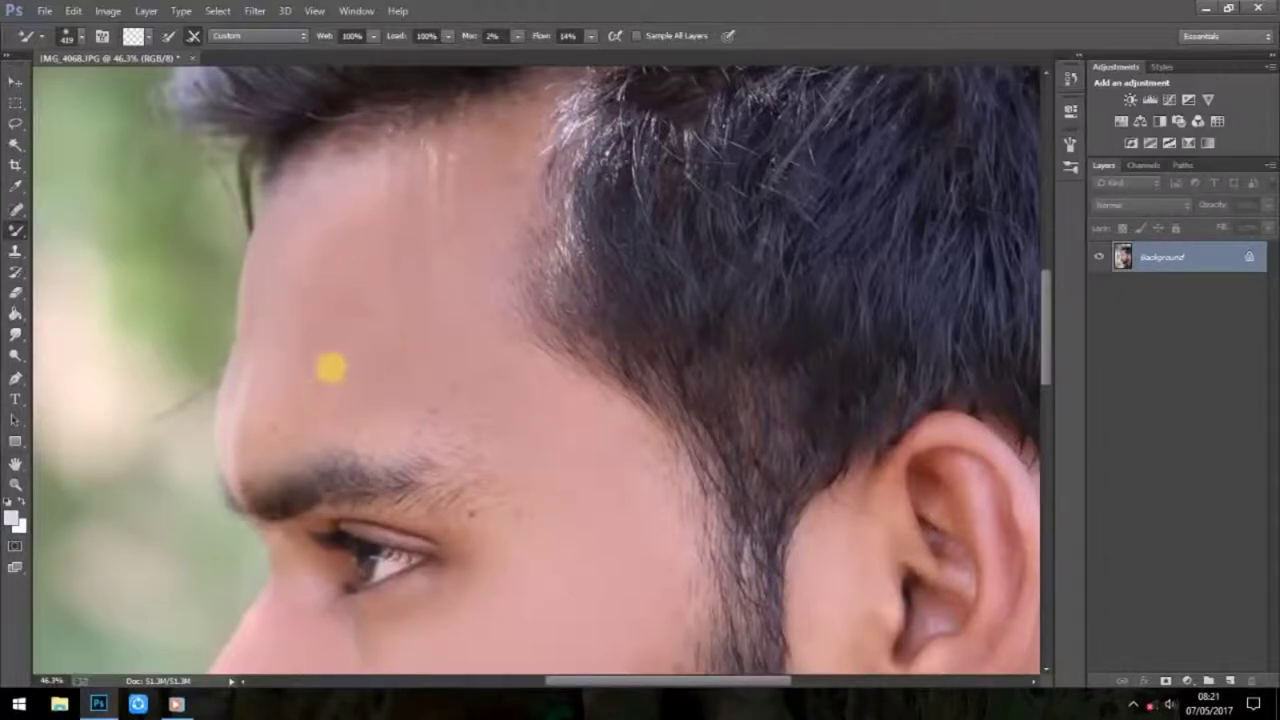
scroll(471, 162, "down", 1)
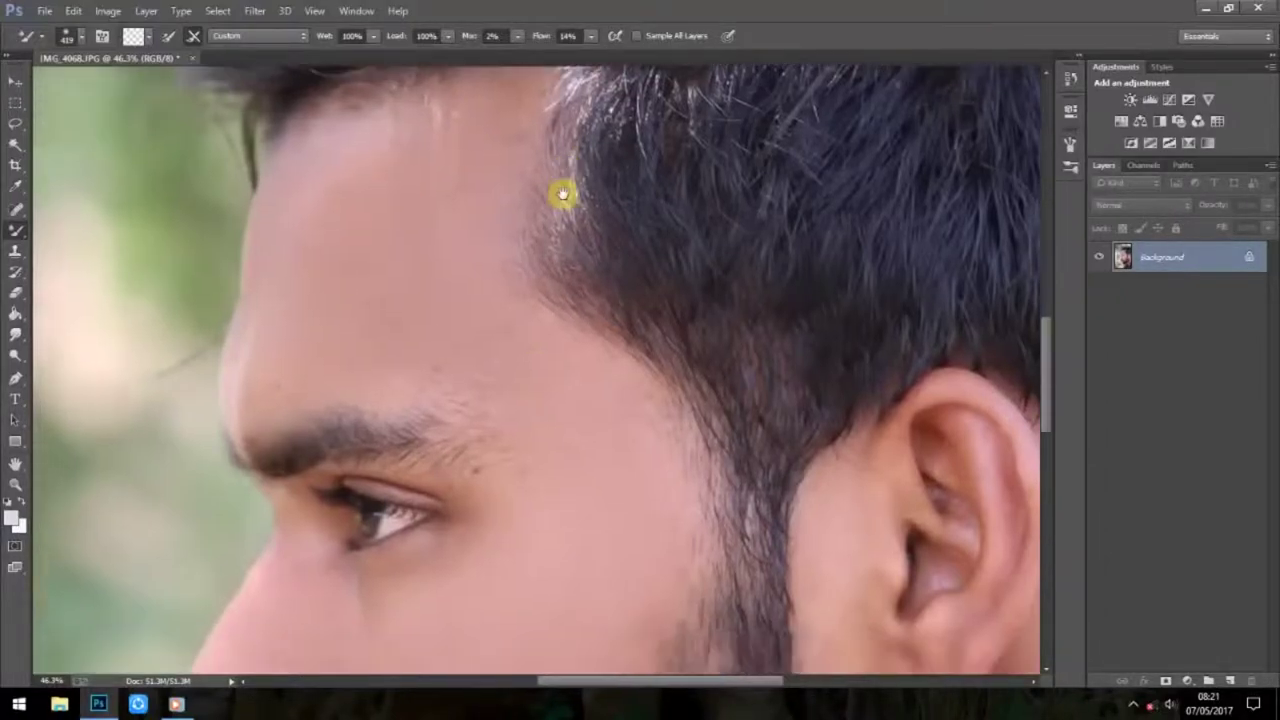
scroll(563, 194, "down", 5)
scroll(546, 257, "up", 1)
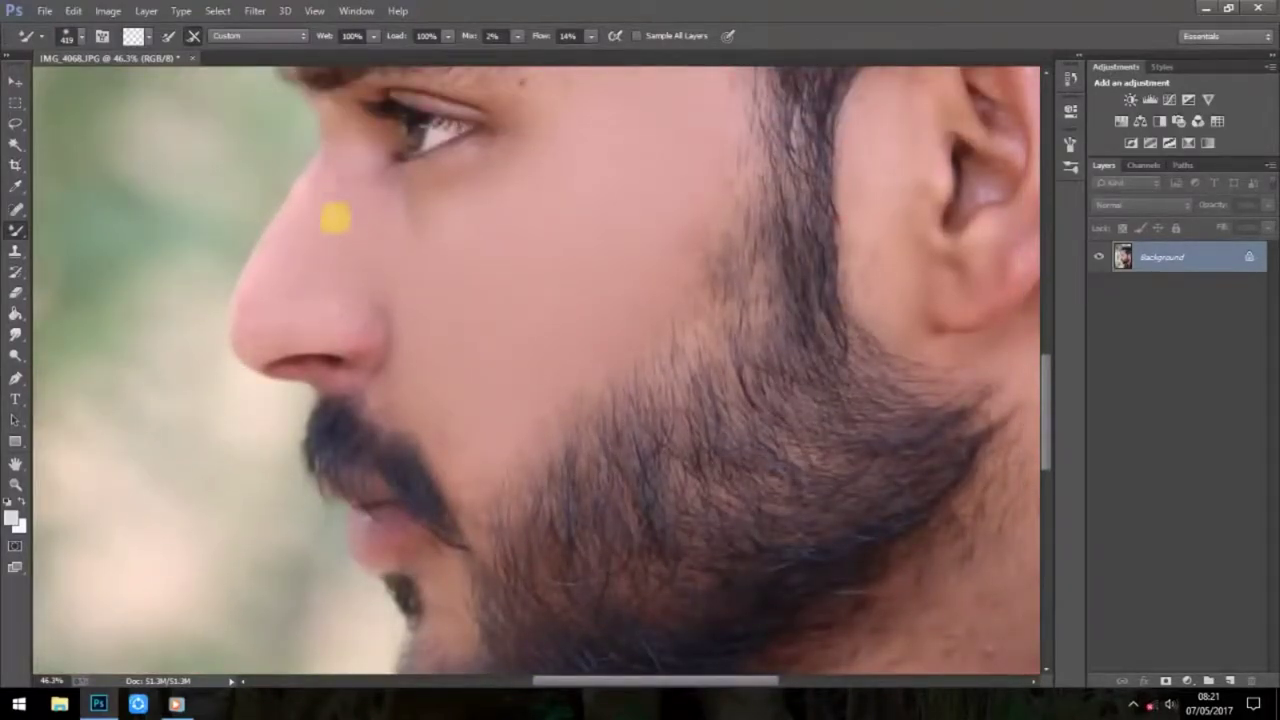
Smooth the skin around the eye, cheek, neck and collar
left_click_drag(449, 251, 460, 341)
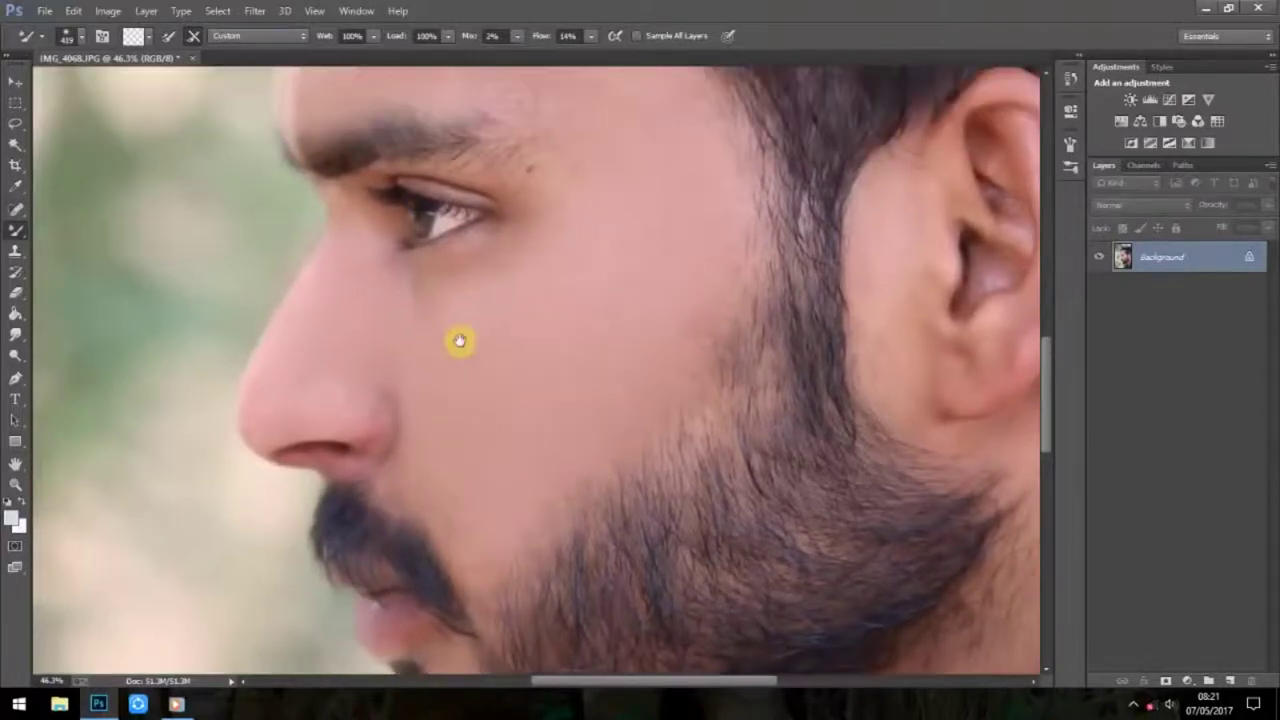
scroll(460, 191, "down", 5)
scroll(460, 191, "right", 2)
scroll(474, 214, "down", 3)
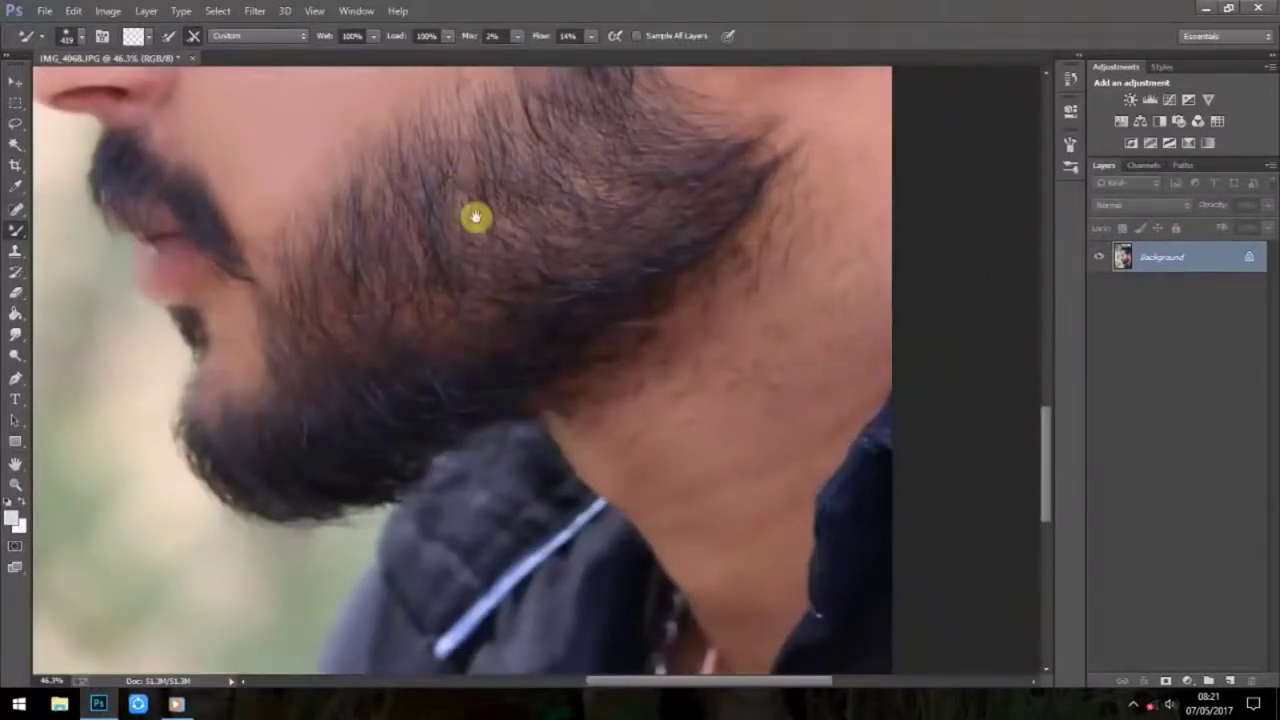
left_click_drag(689, 366, 540, 494)
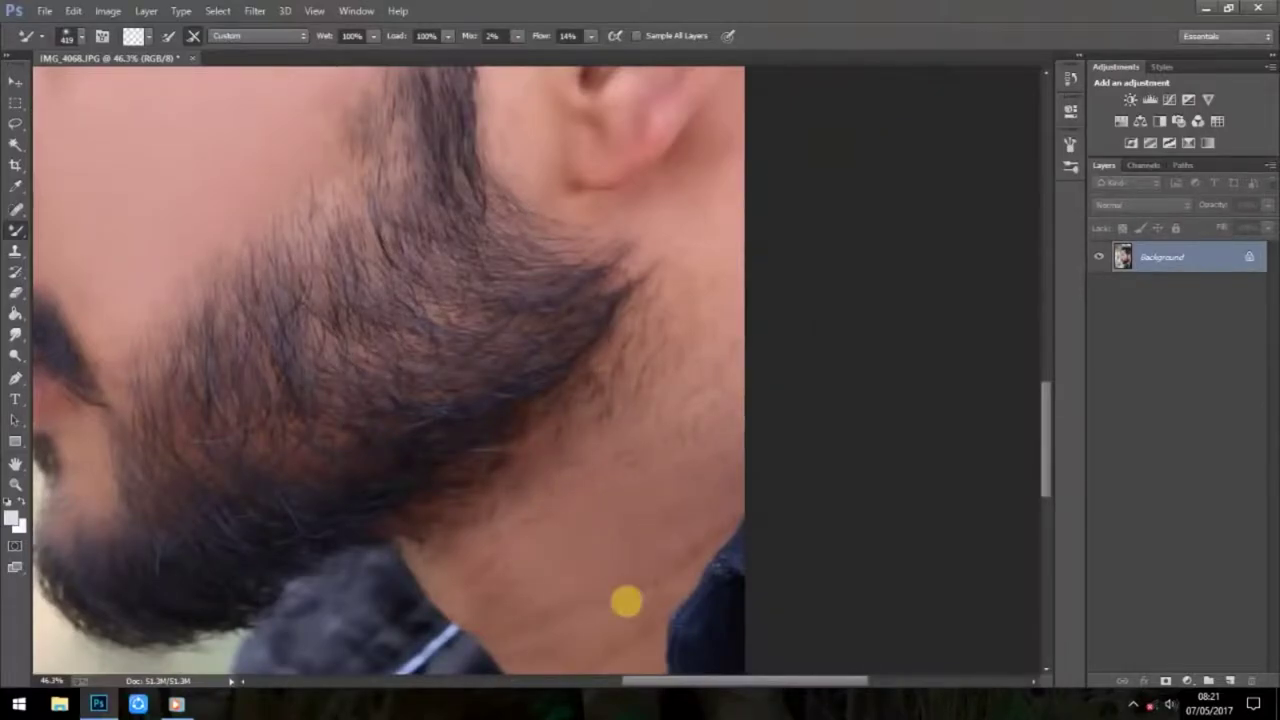
left_click_drag(745, 531, 698, 411)
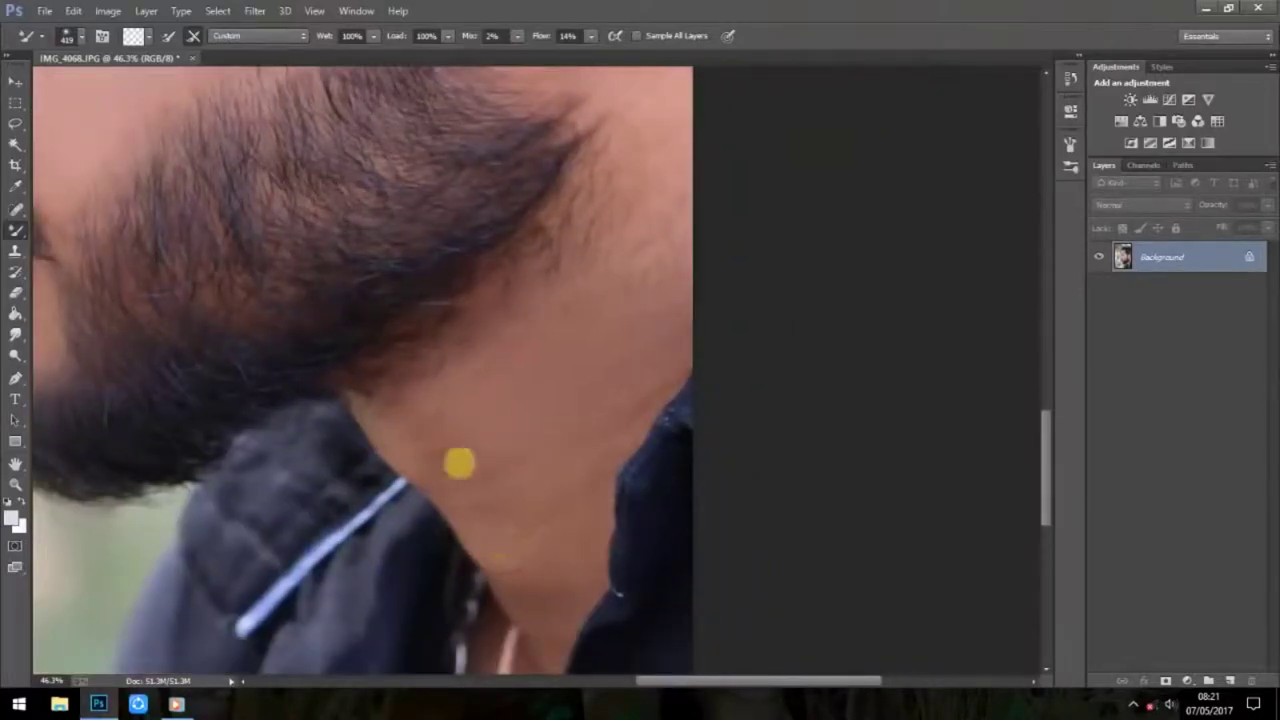
left_click_drag(619, 284, 586, 574)
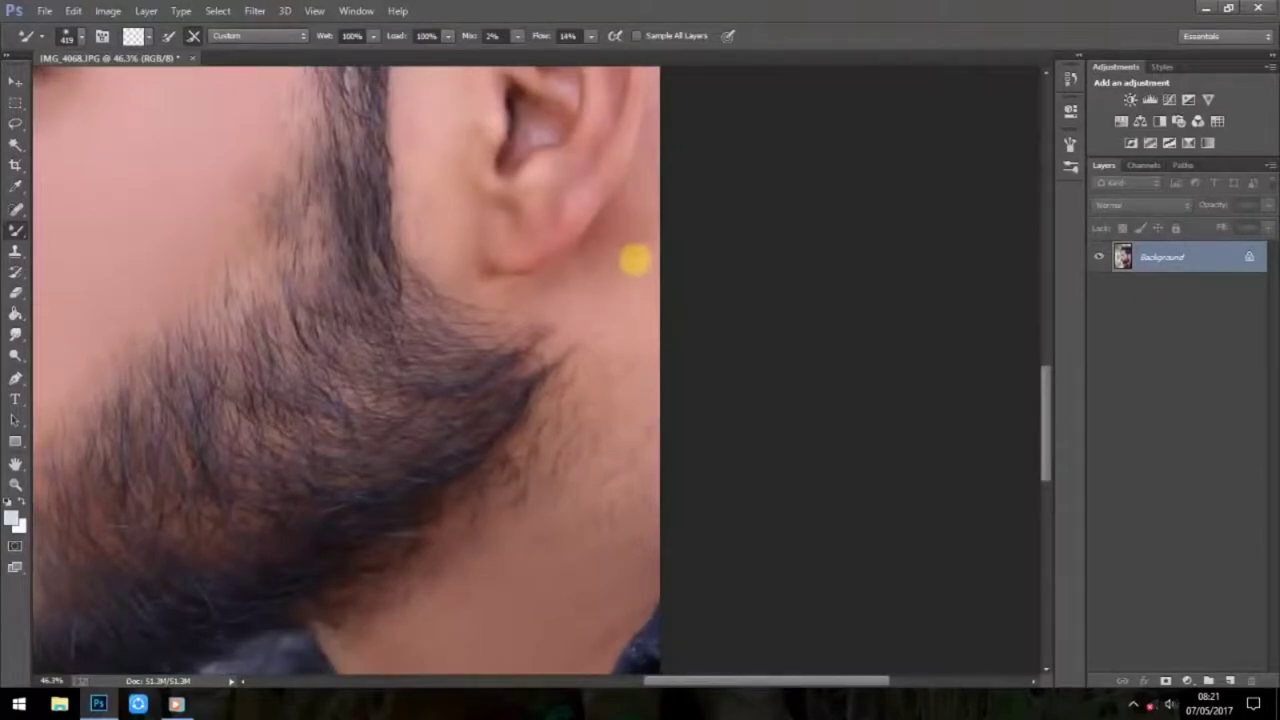
left_click_drag(495, 301, 469, 471)
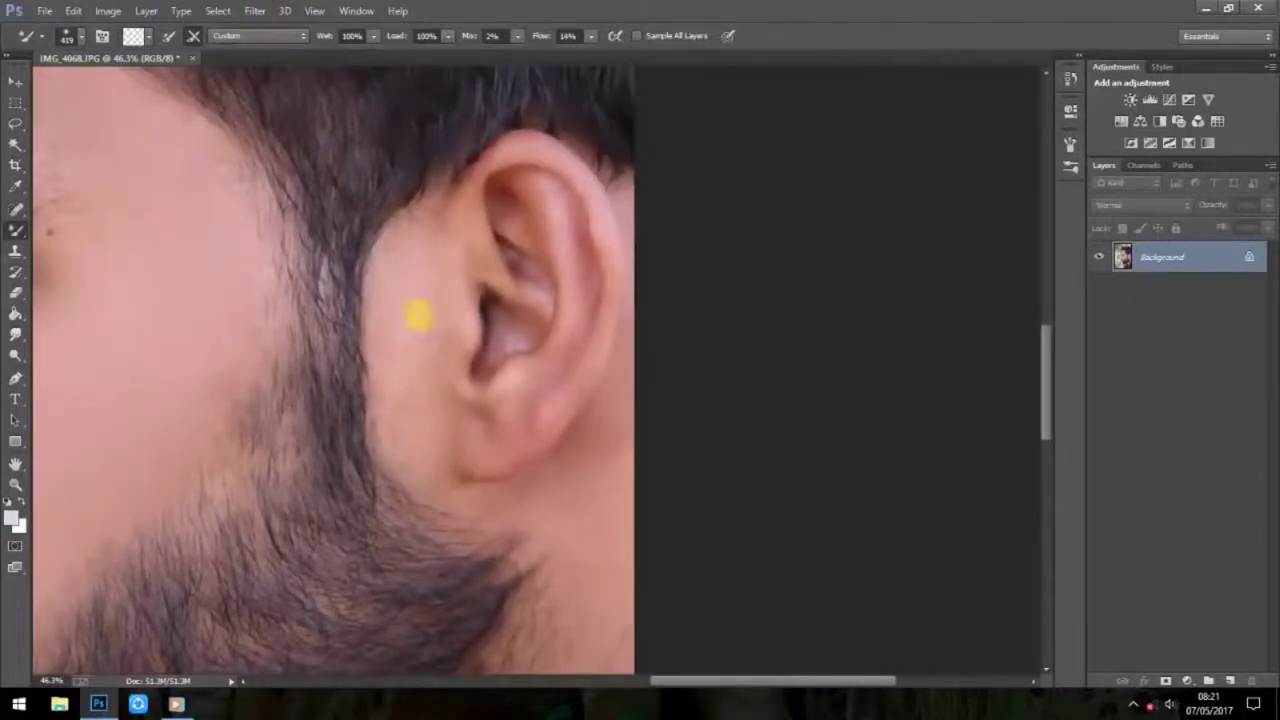
left_click_drag(387, 511, 291, 537)
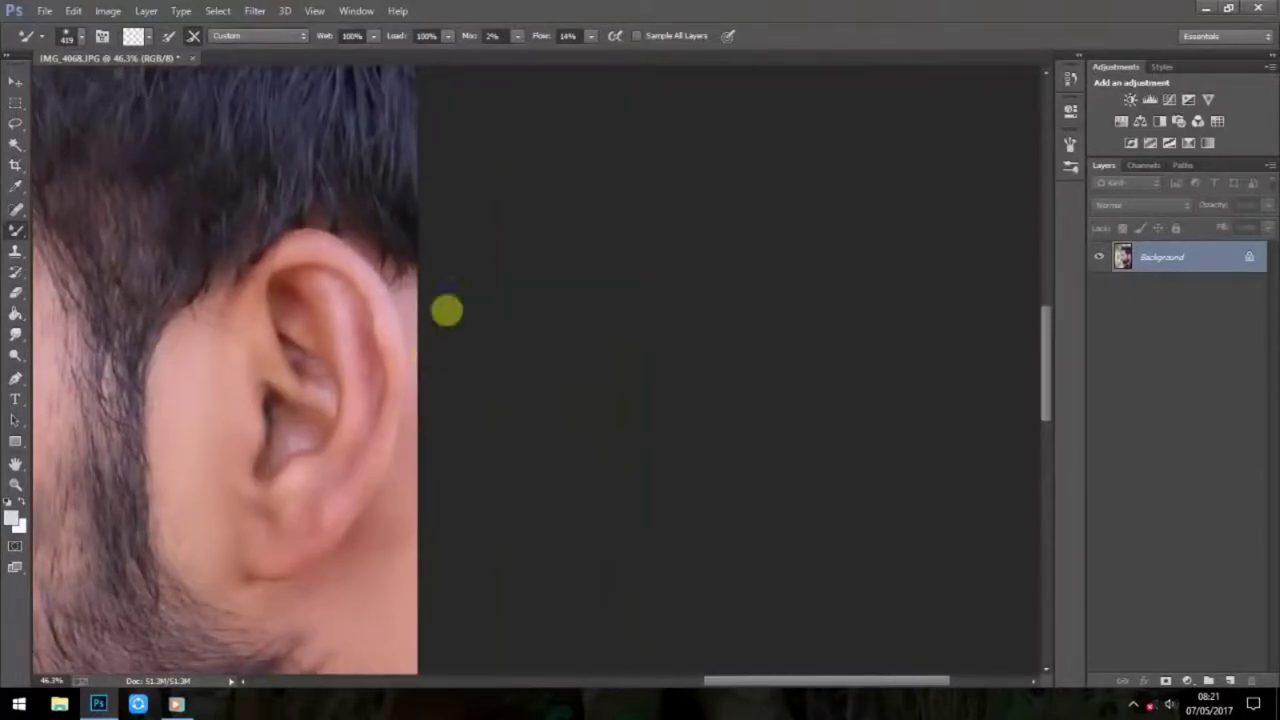
mouse_move(414, 534)
left_mouse_down()
mouse_move(491, 271)
mouse_move(663, 374)
mouse_move(609, 357)
mouse_move(605, 307)
left_mouse_up()
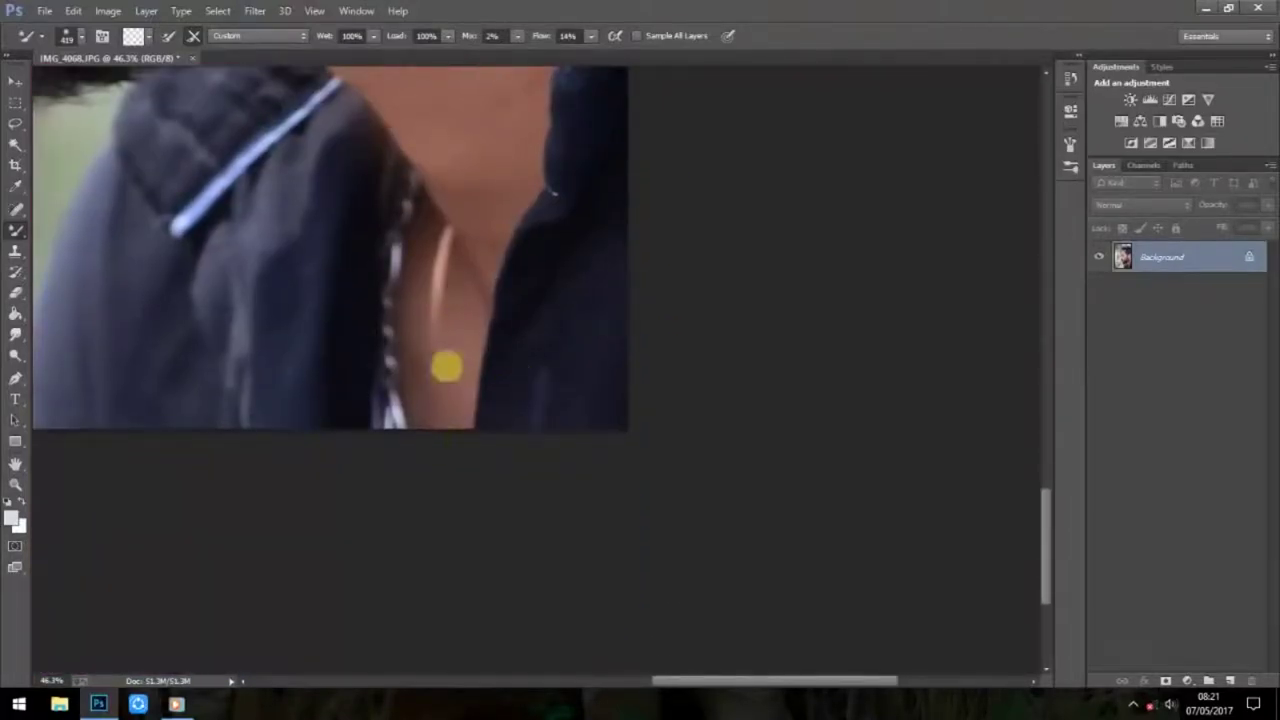
Give the forehead skin a final smoothing pass
scroll(432, 281, "down", 2)
scroll(480, 349, "down", 1)
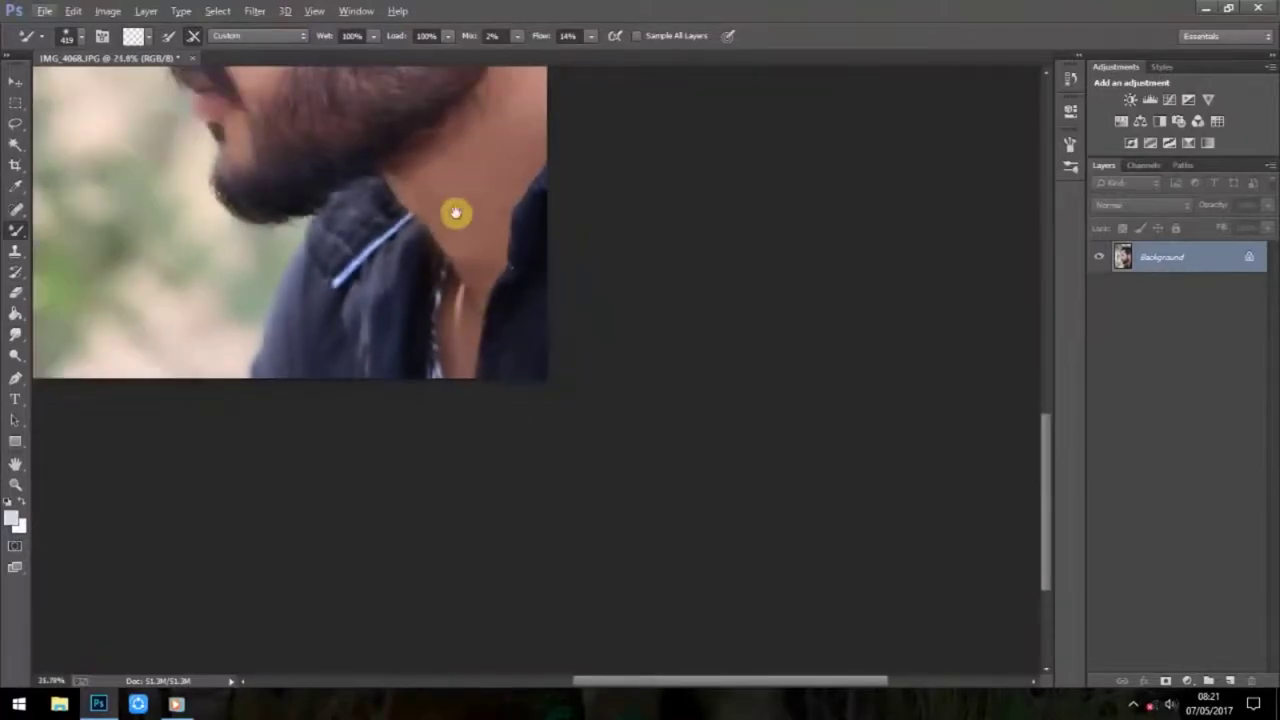
scroll(457, 211, "down", 2)
scroll(517, 451, "down", 2)
scroll(420, 323, "up", 2)
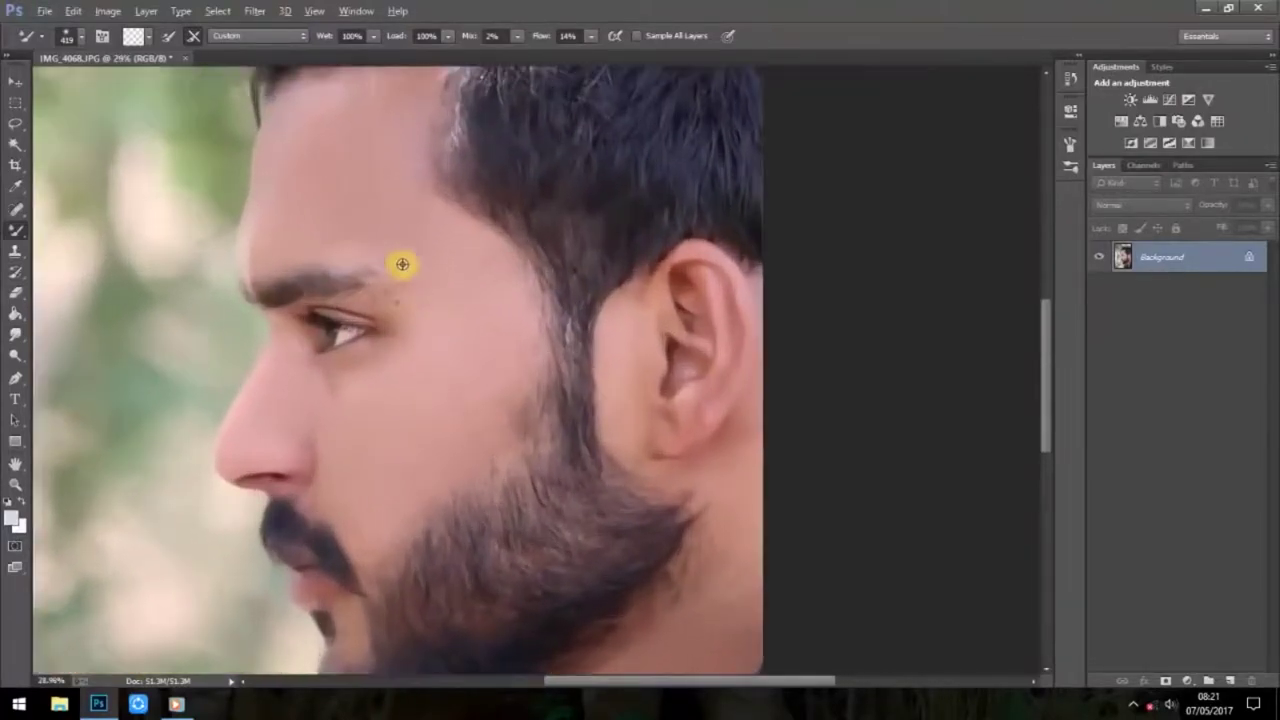
scroll(403, 263, "up", 1)
mouse_move(329, 237)
left_mouse_down()
mouse_move(354, 234)
mouse_move(243, 277)
mouse_move(435, 356)
left_mouse_up()
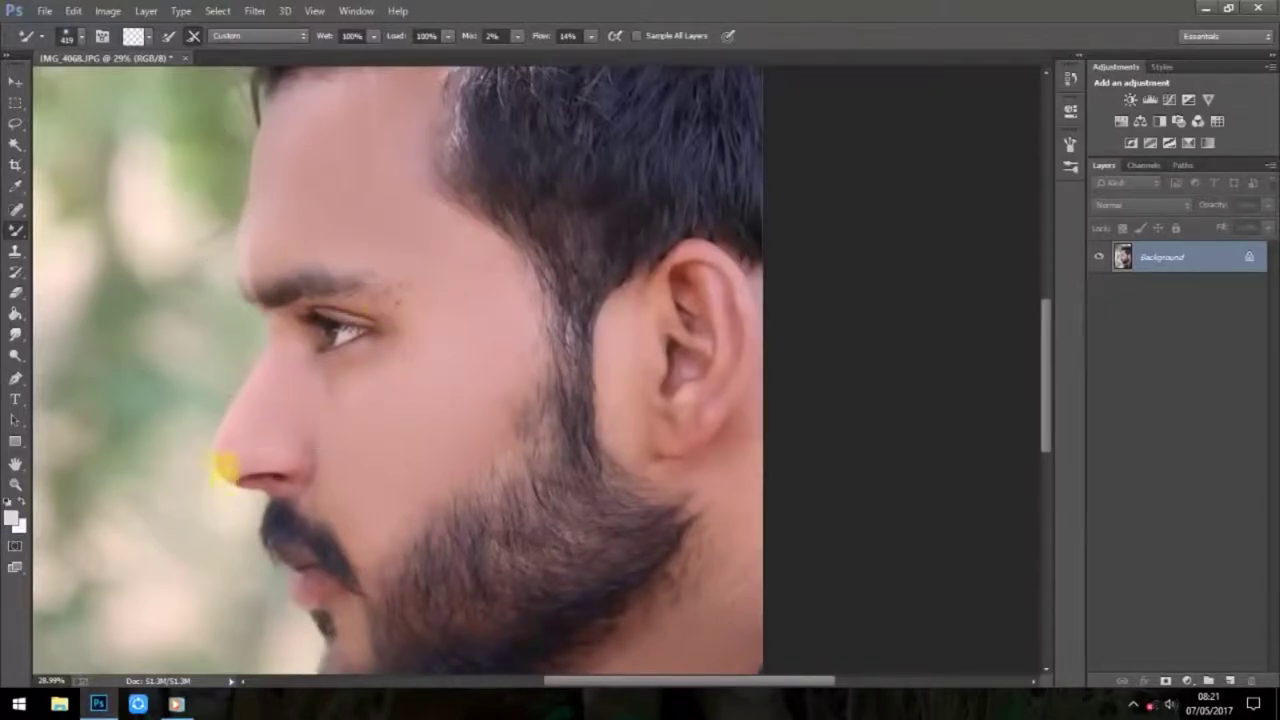
scroll(295, 448, "up", 2)
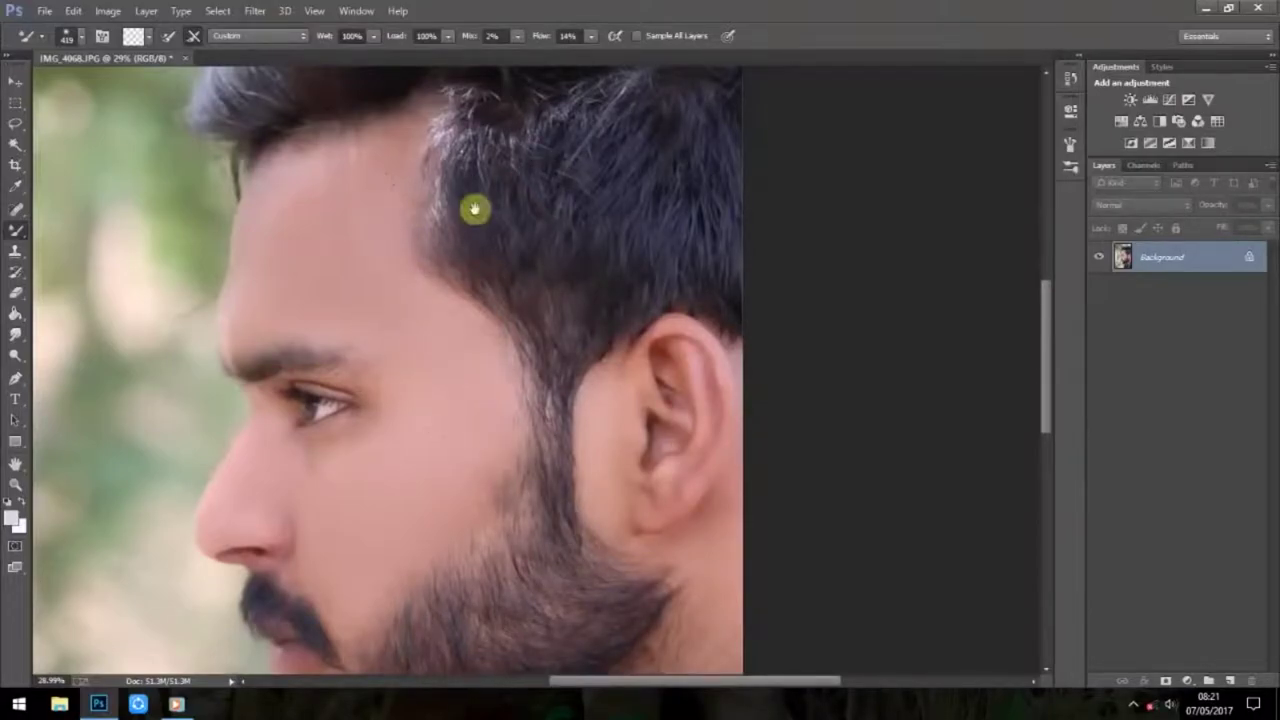
mouse_move(474, 206)
left_mouse_down()
mouse_move(517, 320)
mouse_move(500, 234)
left_mouse_up()
scroll(566, 400, "up", 2)
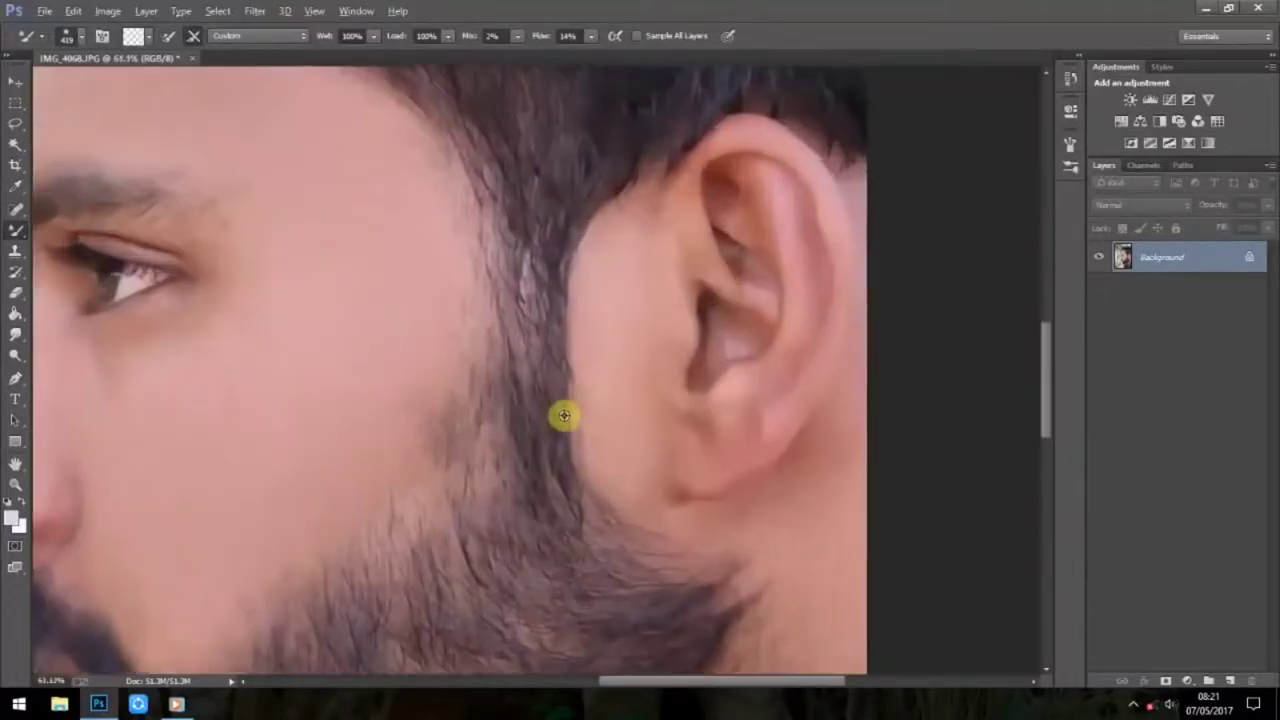
scroll(556, 389, "up", 1)
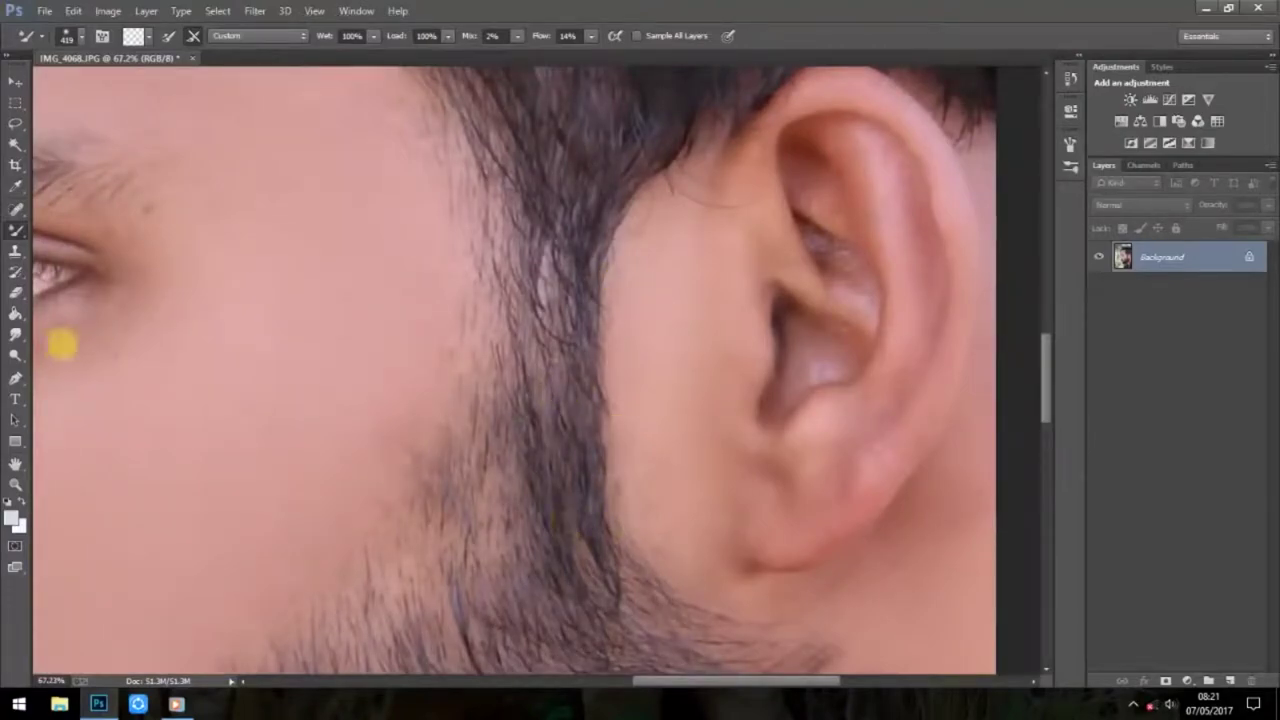
left_click(17, 248)
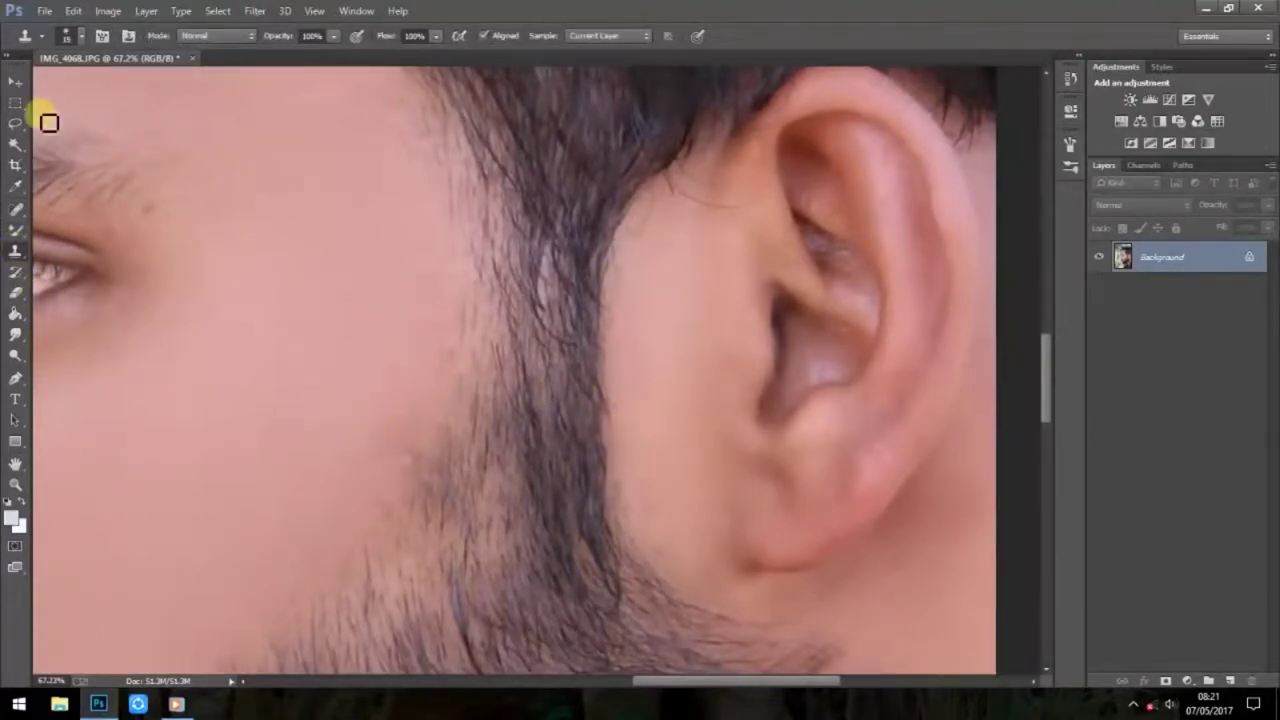
Clone clean cheek skin over the stubble near the beard edge with a 279 px brush
left_click(68, 37)
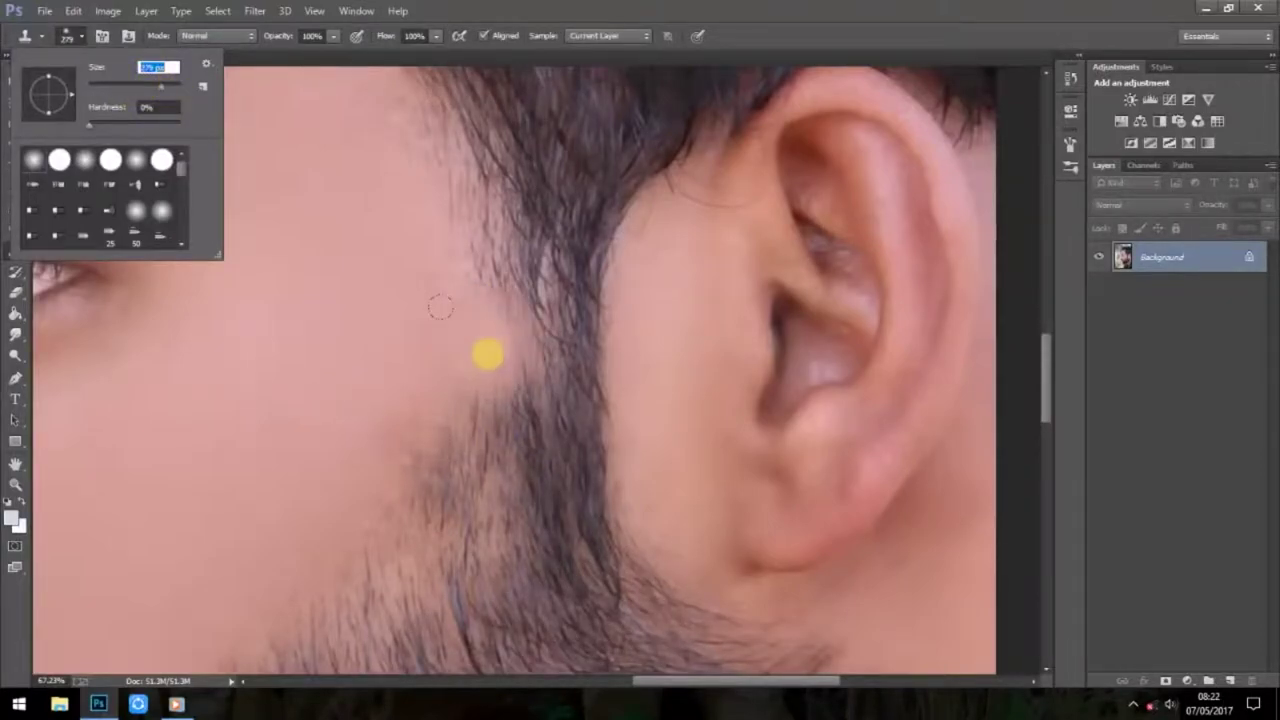
key("Return")
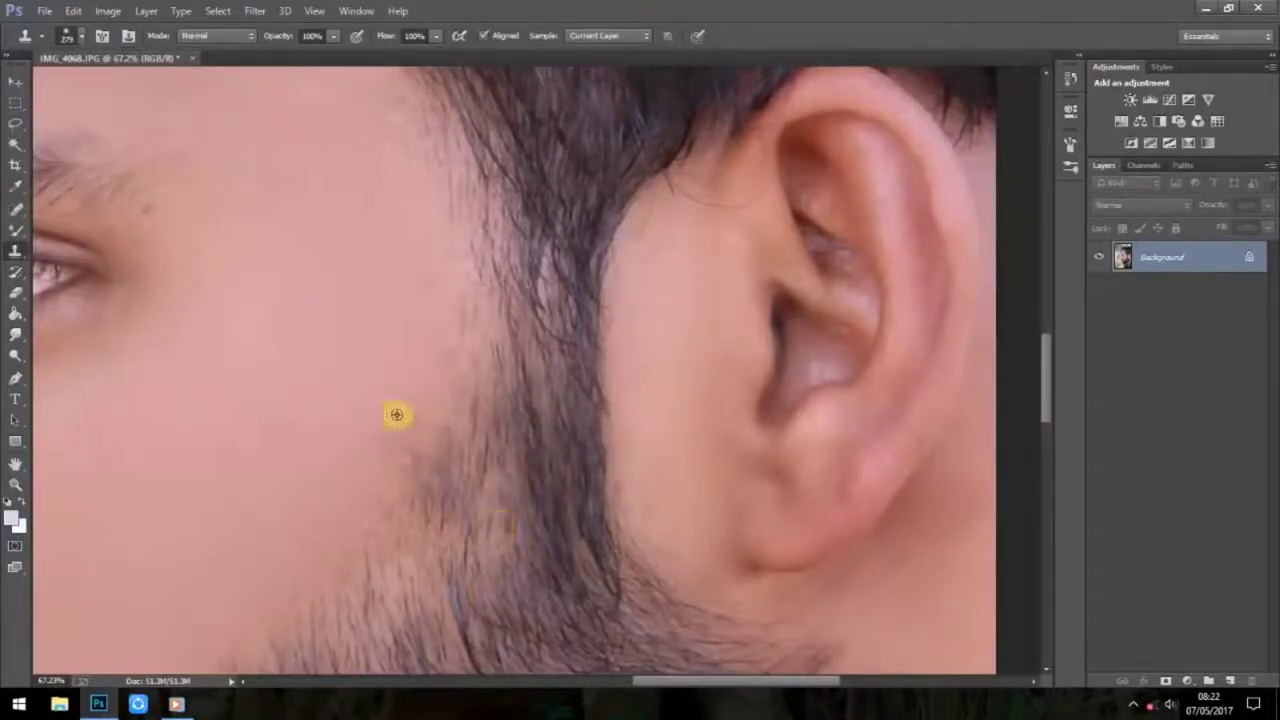
left_click(283, 477, "alt")
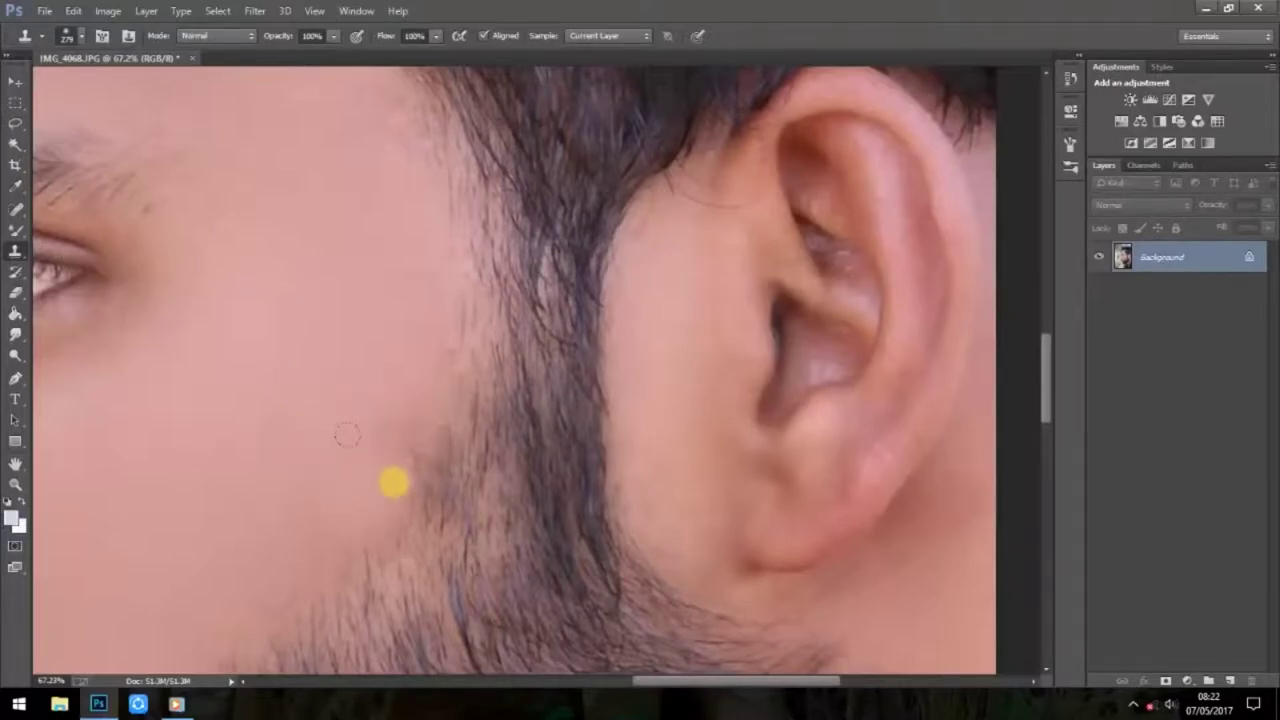
mouse_move(391, 486)
left_mouse_down()
mouse_move(408, 485)
mouse_move(417, 292)
mouse_move(410, 430)
mouse_move(543, 314)
mouse_move(562, 280)
left_mouse_up()
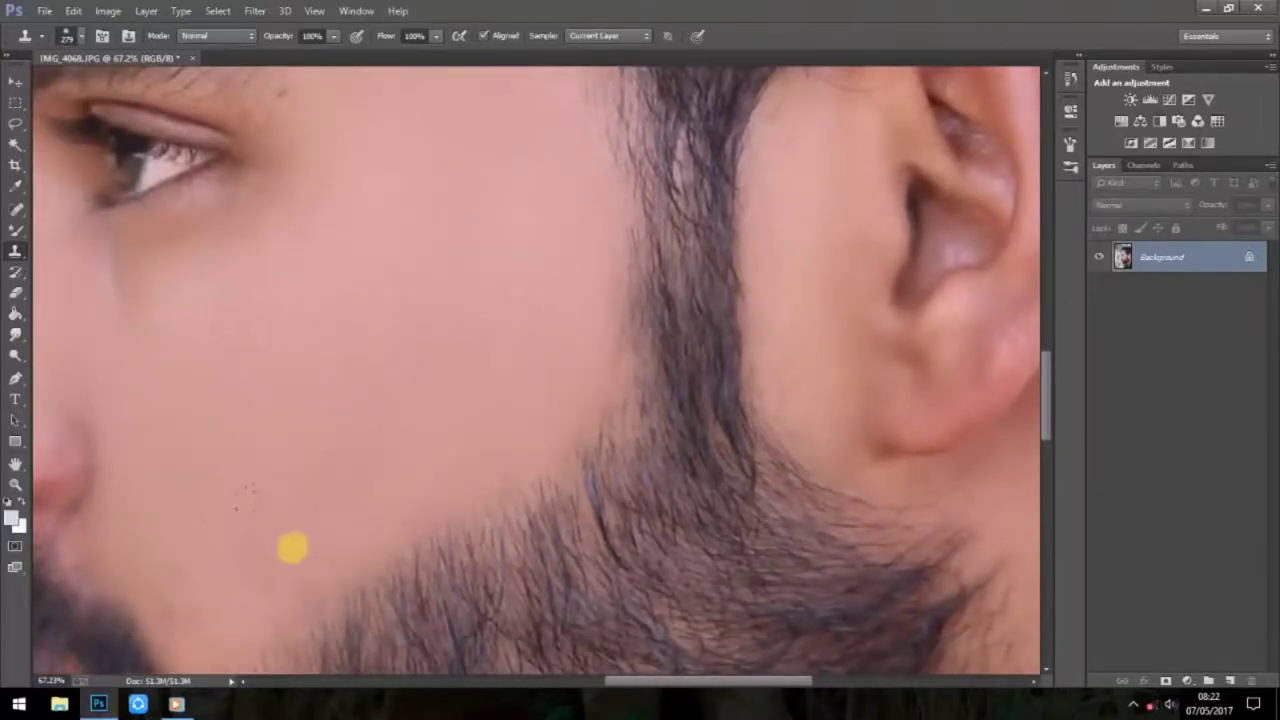
Clone darker hair strands along the thin temple hairline and top of the hair
left_click_drag(291, 543, 543, 318)
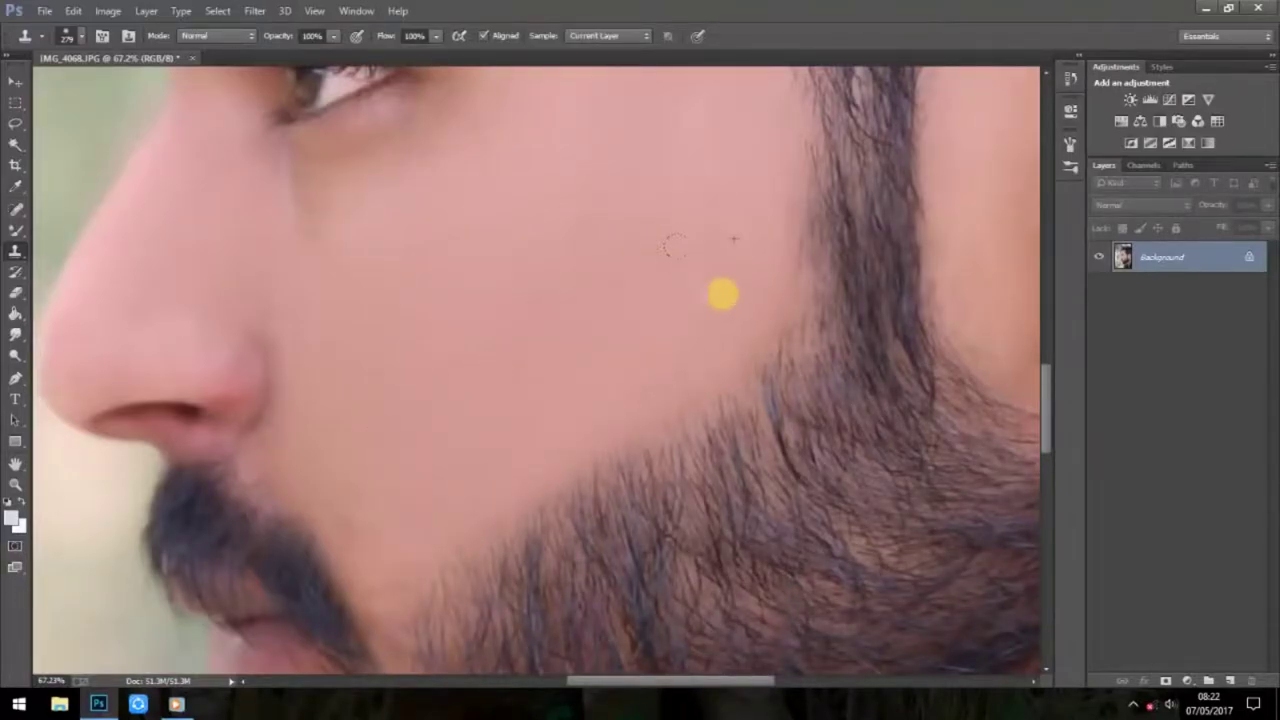
left_click_drag(691, 375, 630, 474)
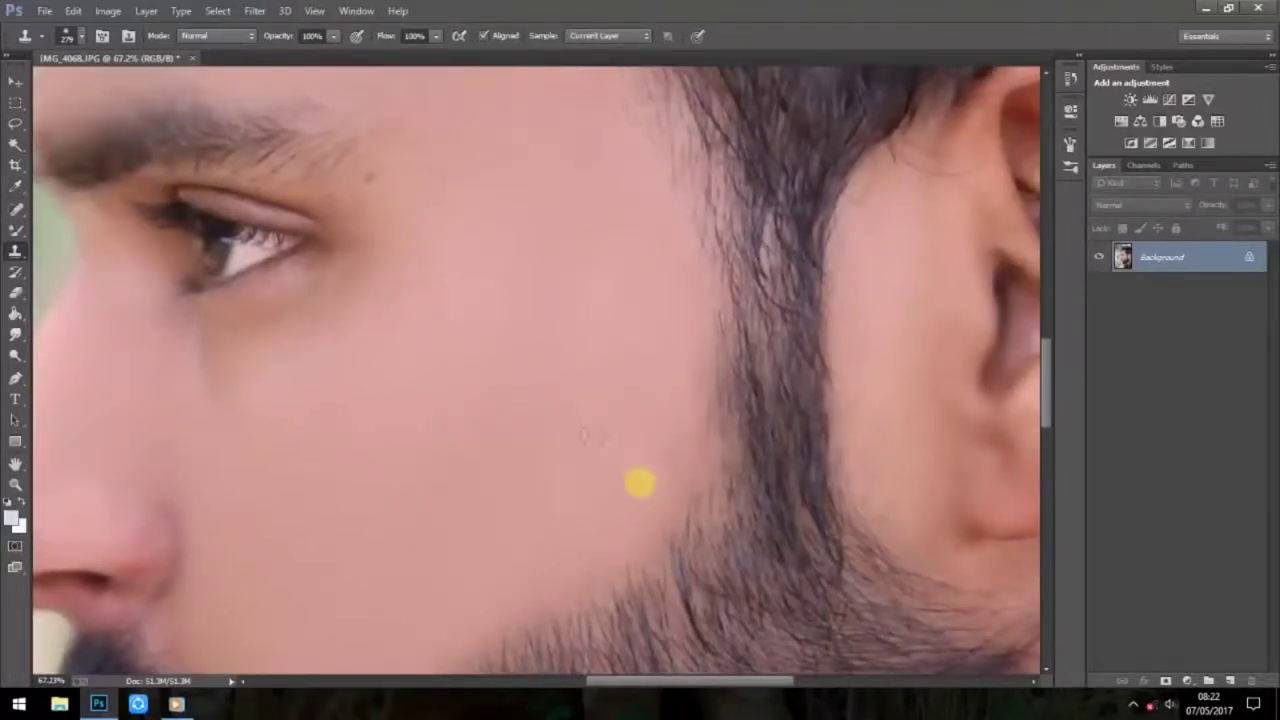
left_click_drag(627, 222, 620, 372)
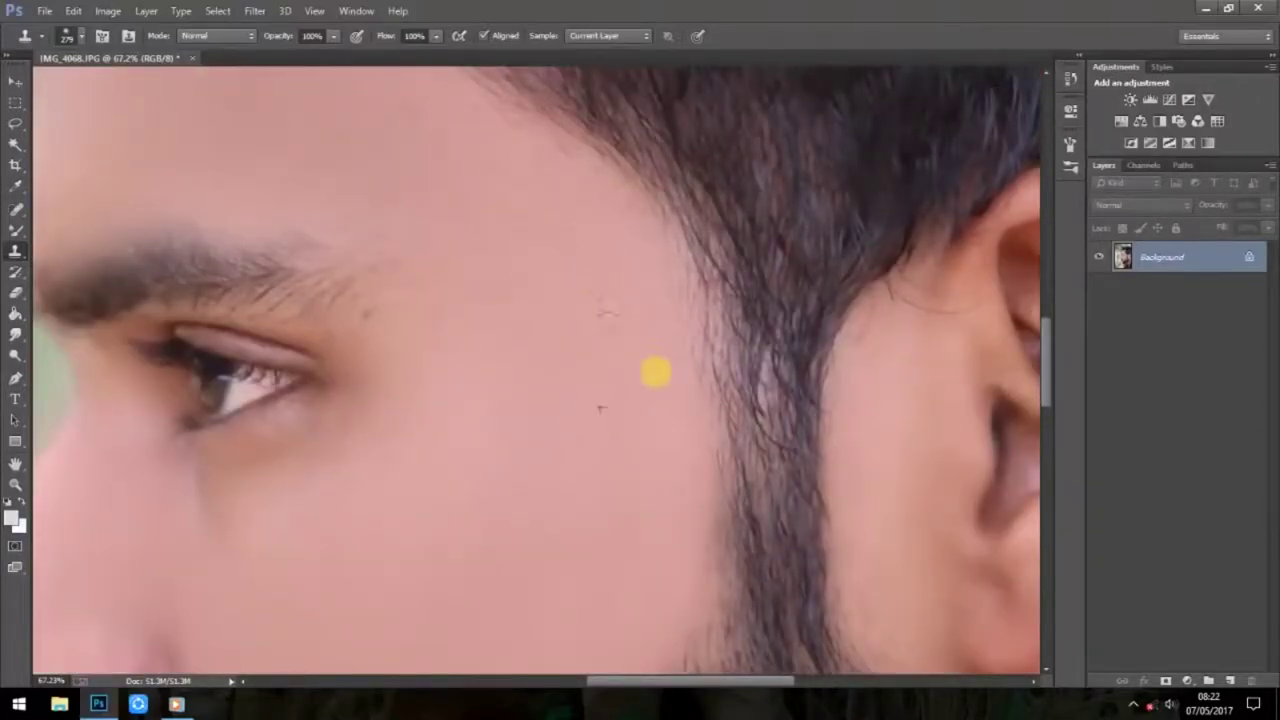
mouse_move(603, 312)
left_mouse_down()
mouse_move(649, 457)
mouse_move(612, 513)
left_mouse_up()
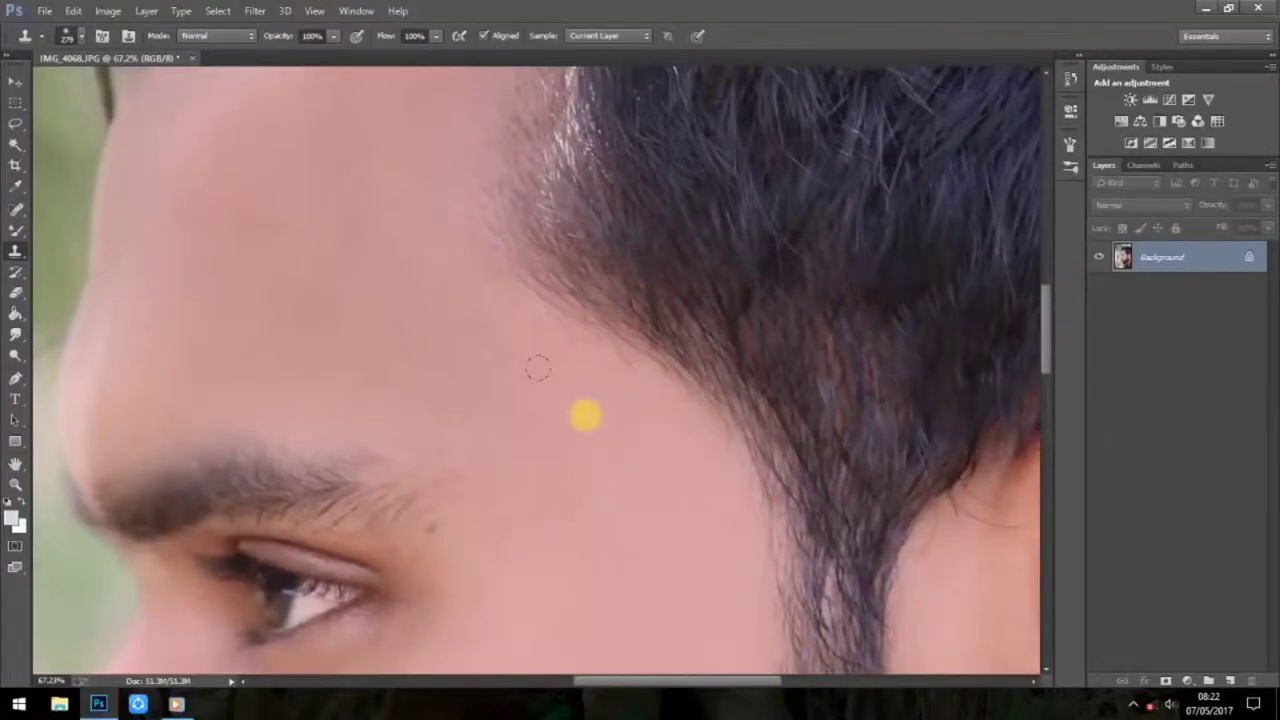
left_click_drag(391, 286, 432, 422)
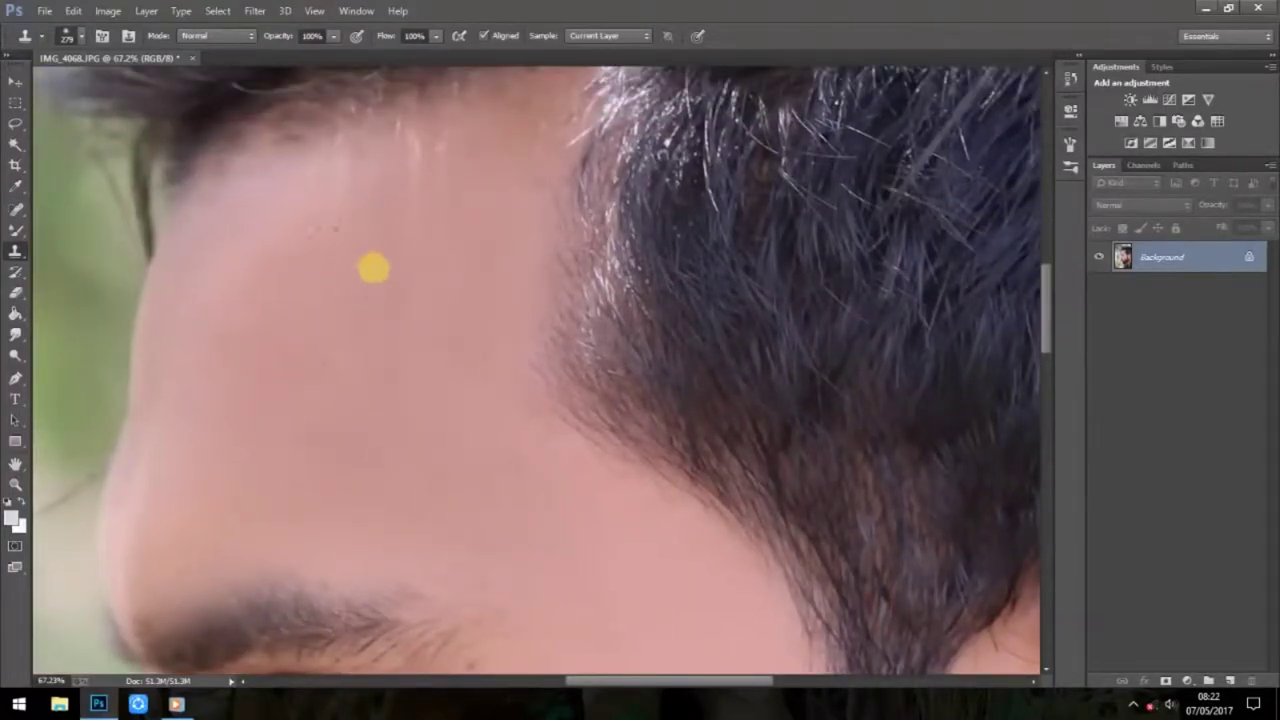
left_click_drag(371, 266, 343, 366)
mouse_move(764, 261)
left_mouse_down()
mouse_move(771, 191)
mouse_move(869, 260)
mouse_move(858, 149)
mouse_move(874, 291)
mouse_move(737, 297)
mouse_move(734, 176)
left_mouse_up()
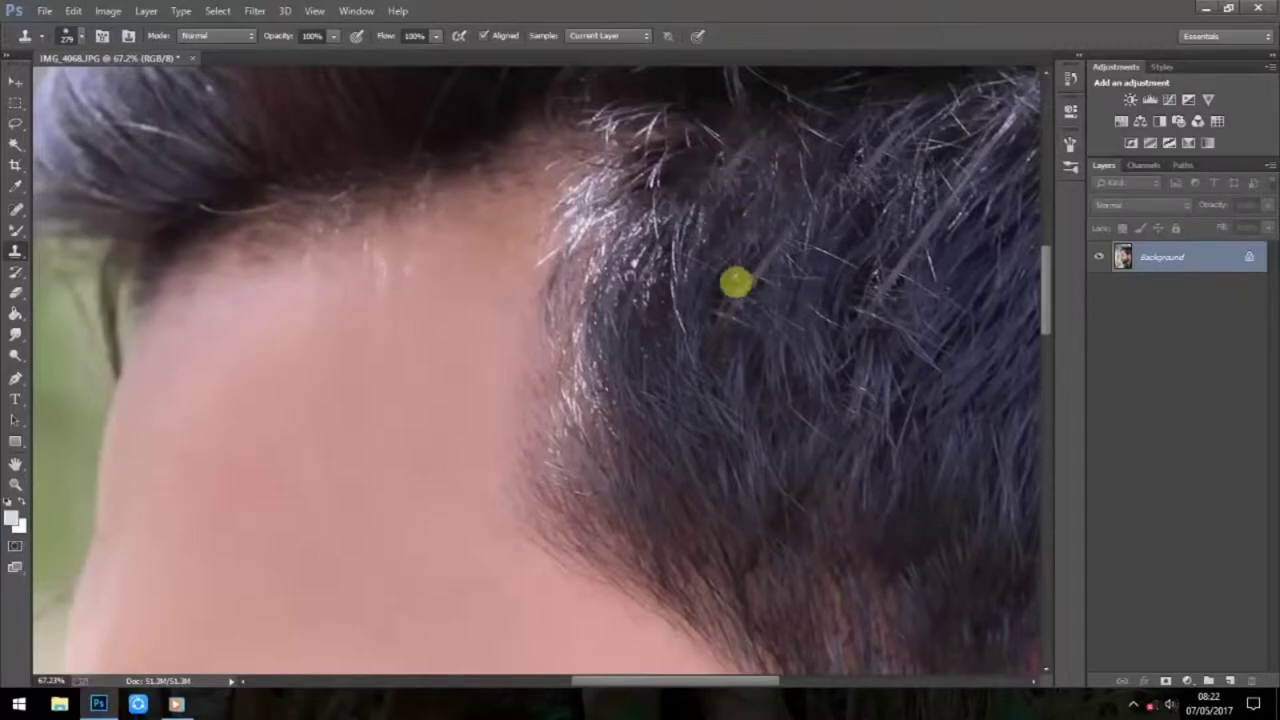
left_click_drag(382, 392, 370, 484)
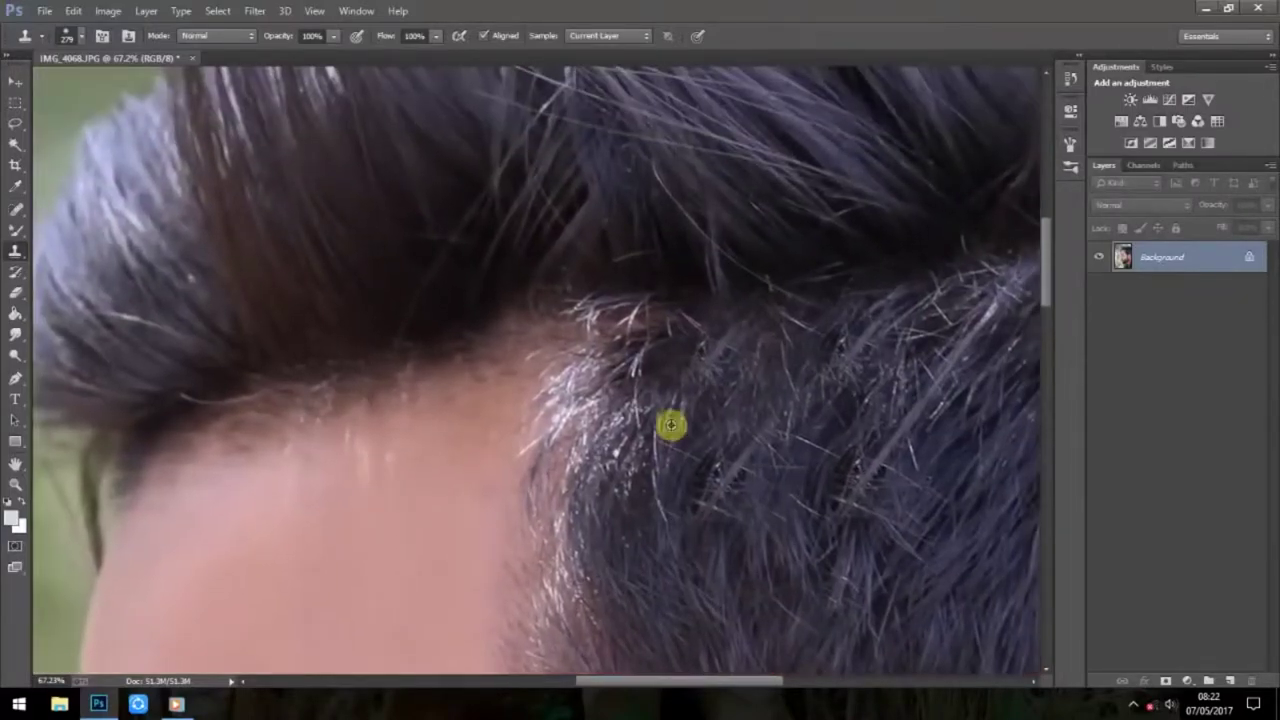
mouse_move(649, 360)
left_mouse_down()
mouse_move(634, 346)
mouse_move(460, 416)
mouse_move(457, 491)
left_mouse_up()
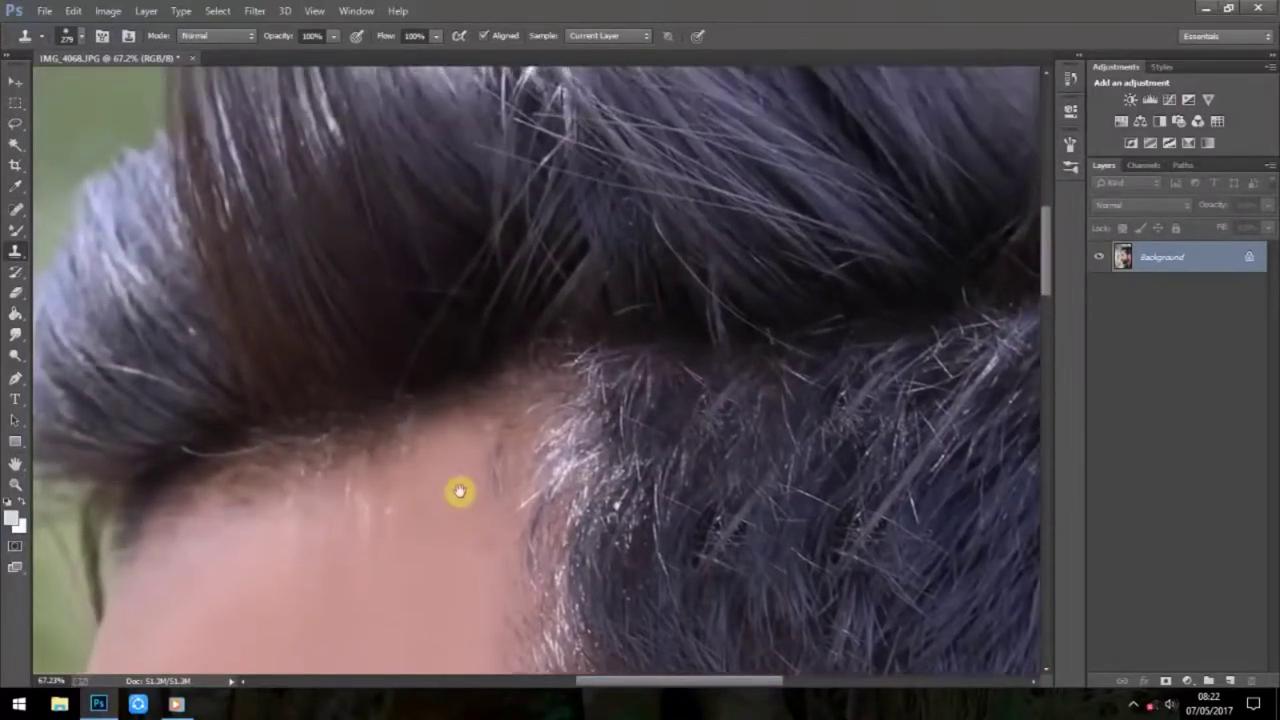
left_click_drag(548, 268, 567, 385)
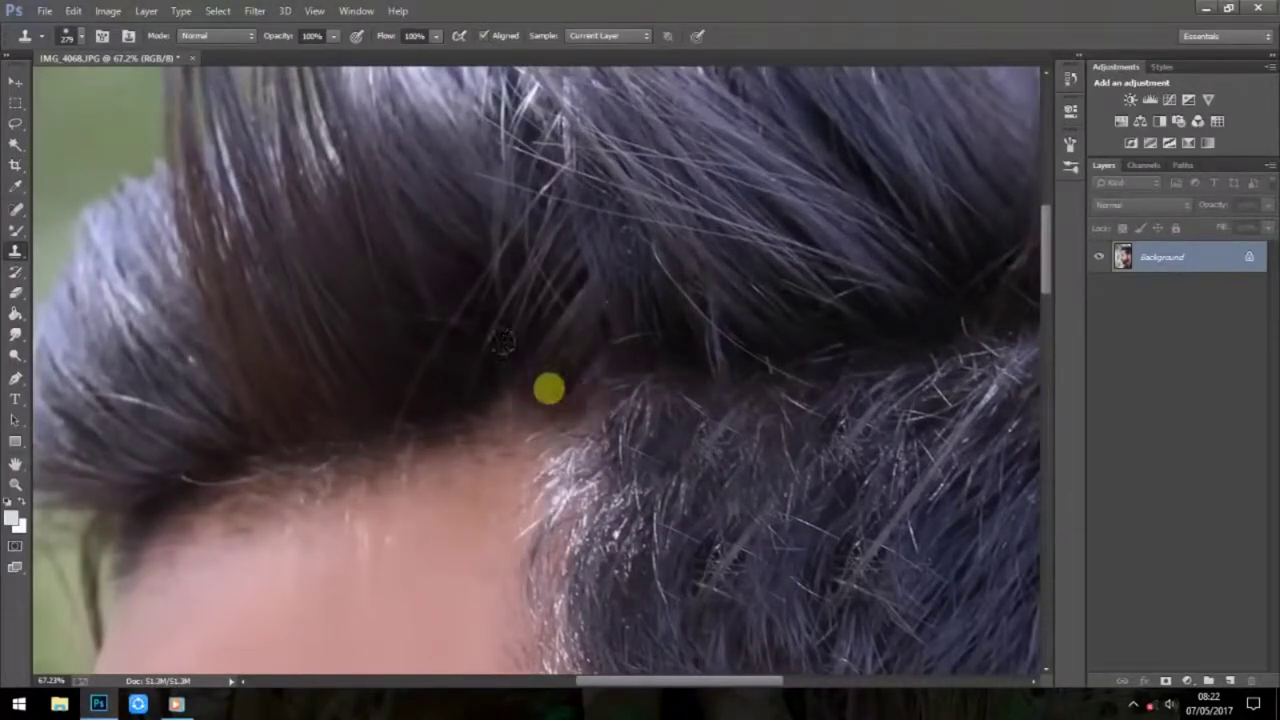
Switch back to the Mixer Brush and shrink it to about 68 px
scroll(530, 400, "down", 2, "alt")
scroll(540, 450, "down", 3, "alt")
scroll(560, 485, "down", 2, "alt")
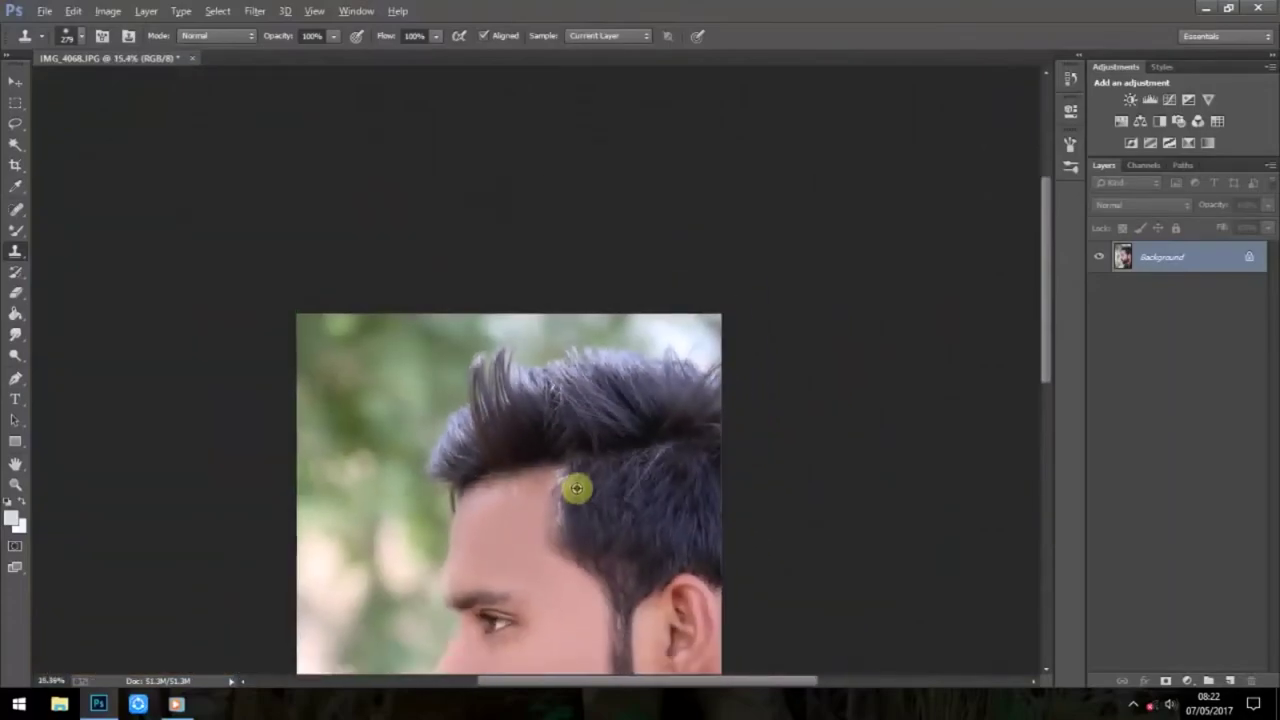
scroll(580, 489, "down", 1, "alt")
scroll(585, 460, "up", 1, "alt")
scroll(586, 430, "up", 2, "alt")
scroll(586, 430, "up", 1, "alt")
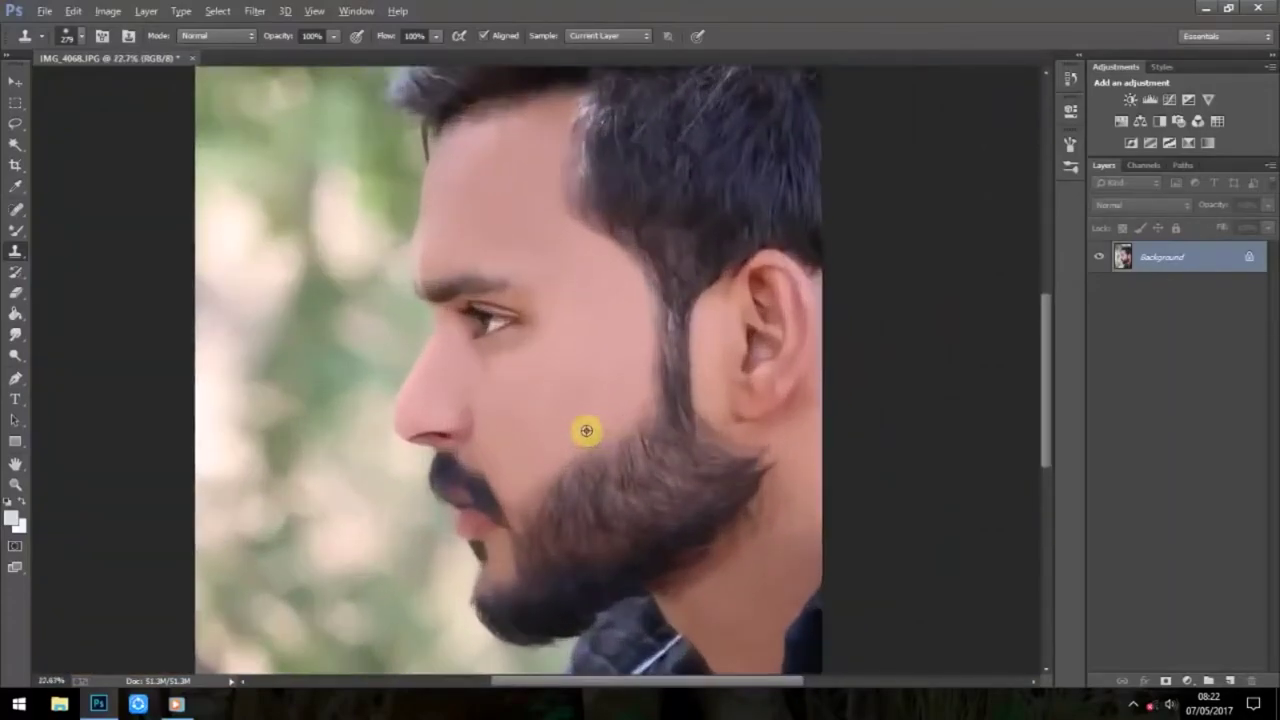
scroll(586, 430, "up", 2, "alt")
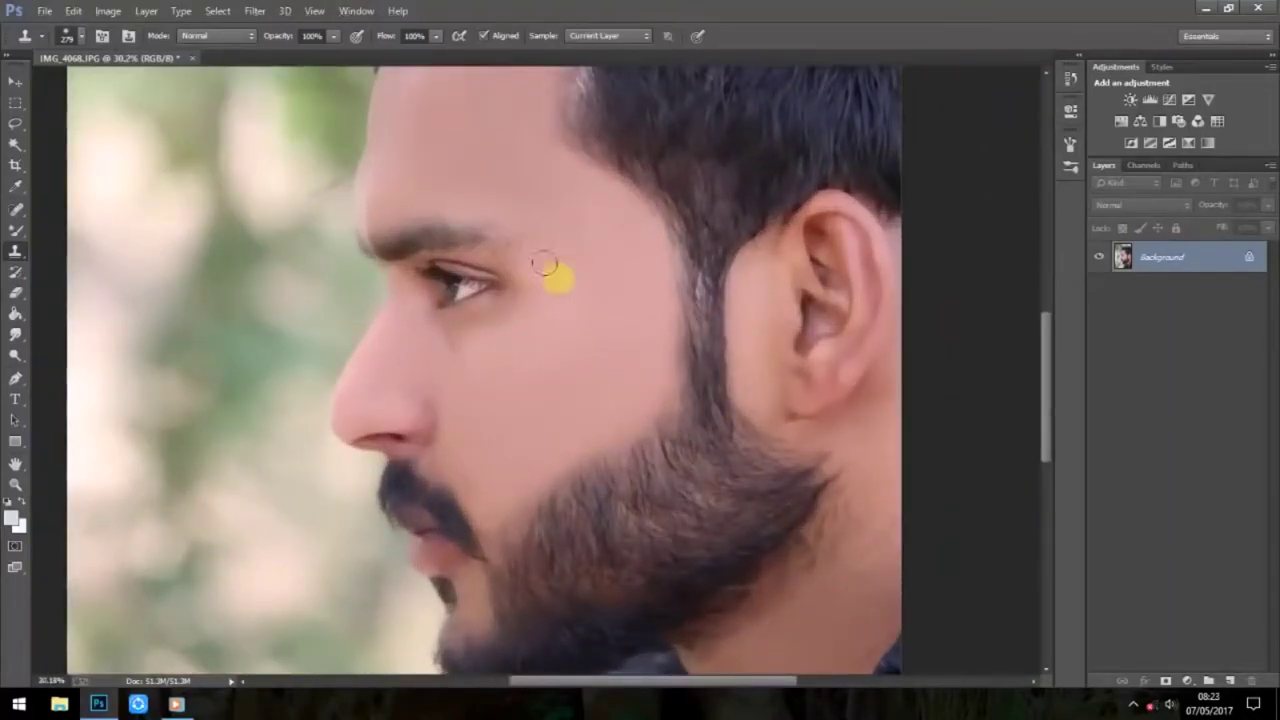
scroll(595, 405, "down", 1, "alt")
scroll(594, 405, "down", 2, "alt")
scroll(580, 340, "up", 2, "alt")
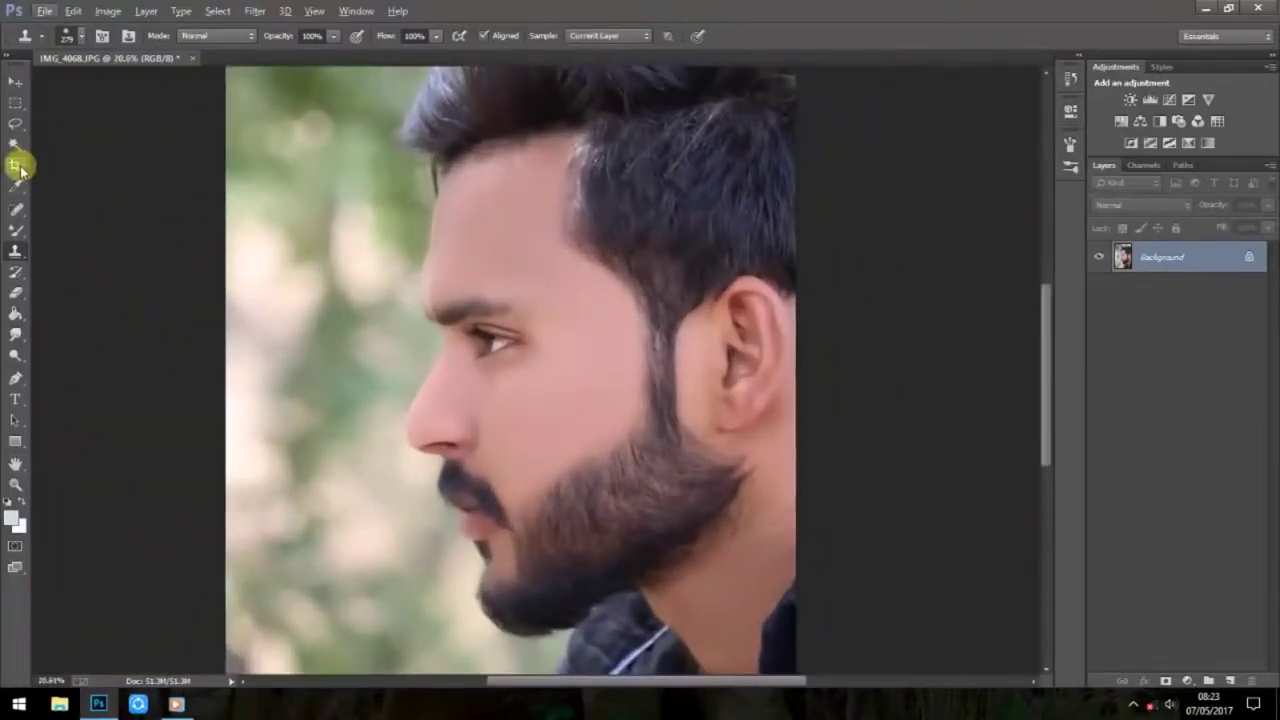
left_click(15, 230)
scroll(660, 474, "up", 2, "alt")
scroll(477, 437, "up", 2, "alt")
scroll(323, 400, "up", 1, "alt")
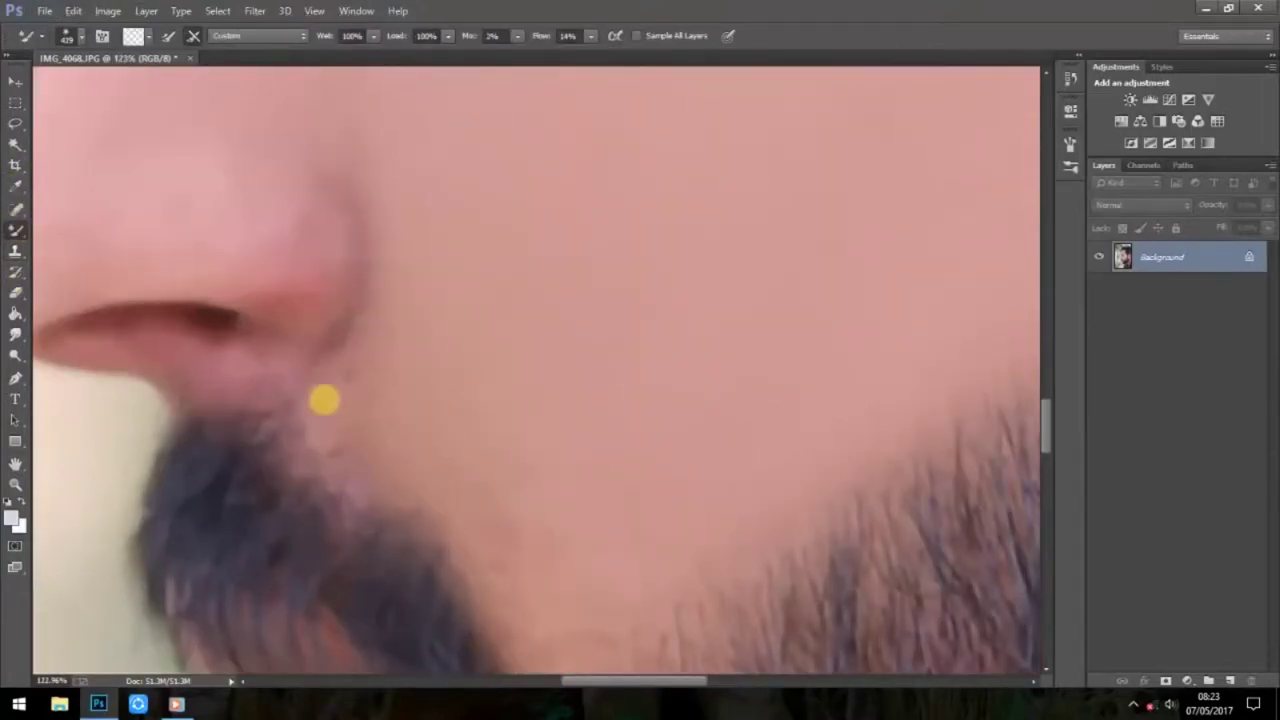
left_click(72, 36)
left_click_drag(140, 82, 114, 82)
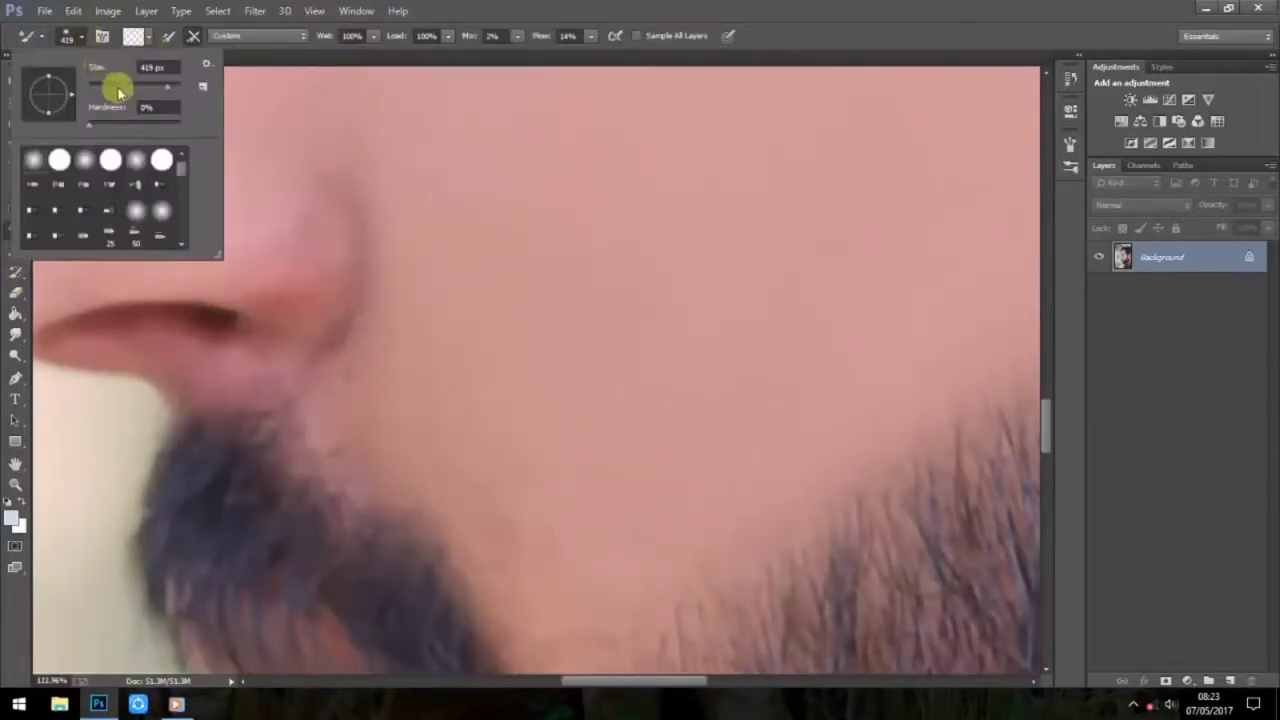
left_click(389, 380)
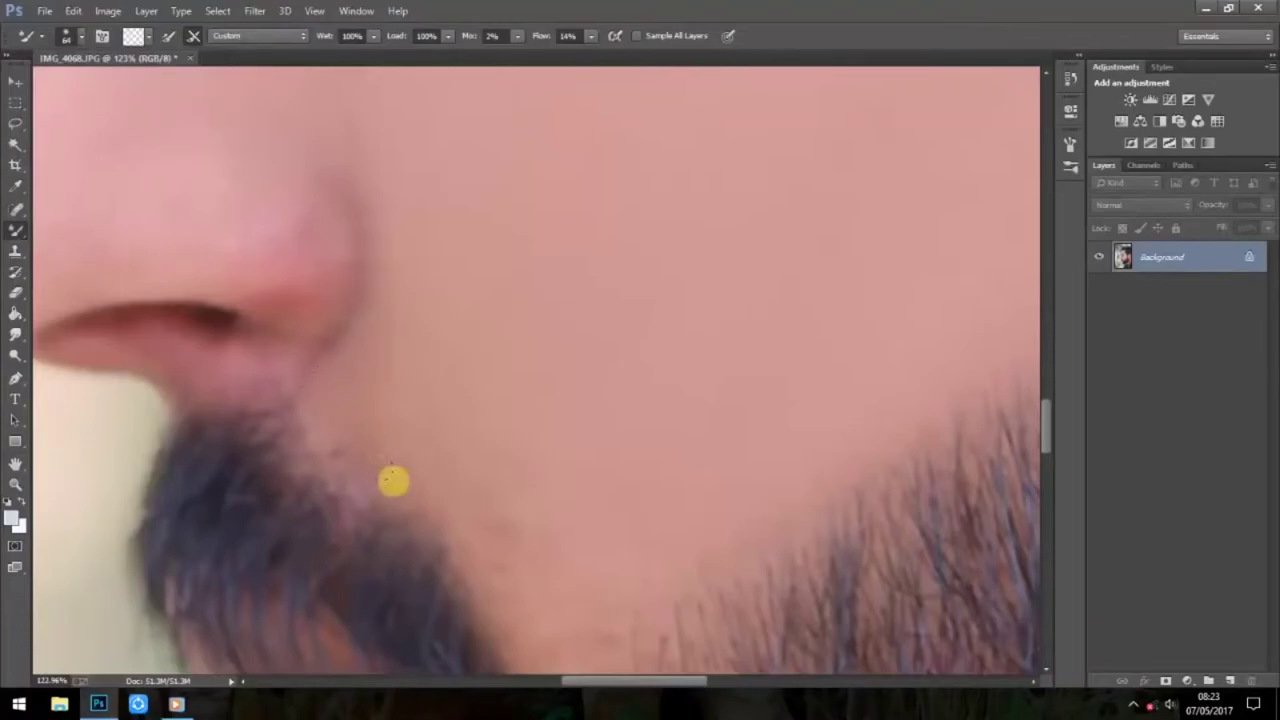
Pan and zoom across the nose, beard, cheek, neck and forehead to inspect the skin
mouse_move(400, 349)
left_mouse_down()
mouse_move(408, 389)
mouse_move(346, 263)
mouse_move(366, 369)
mouse_move(323, 423)
mouse_move(362, 393)
left_mouse_up()
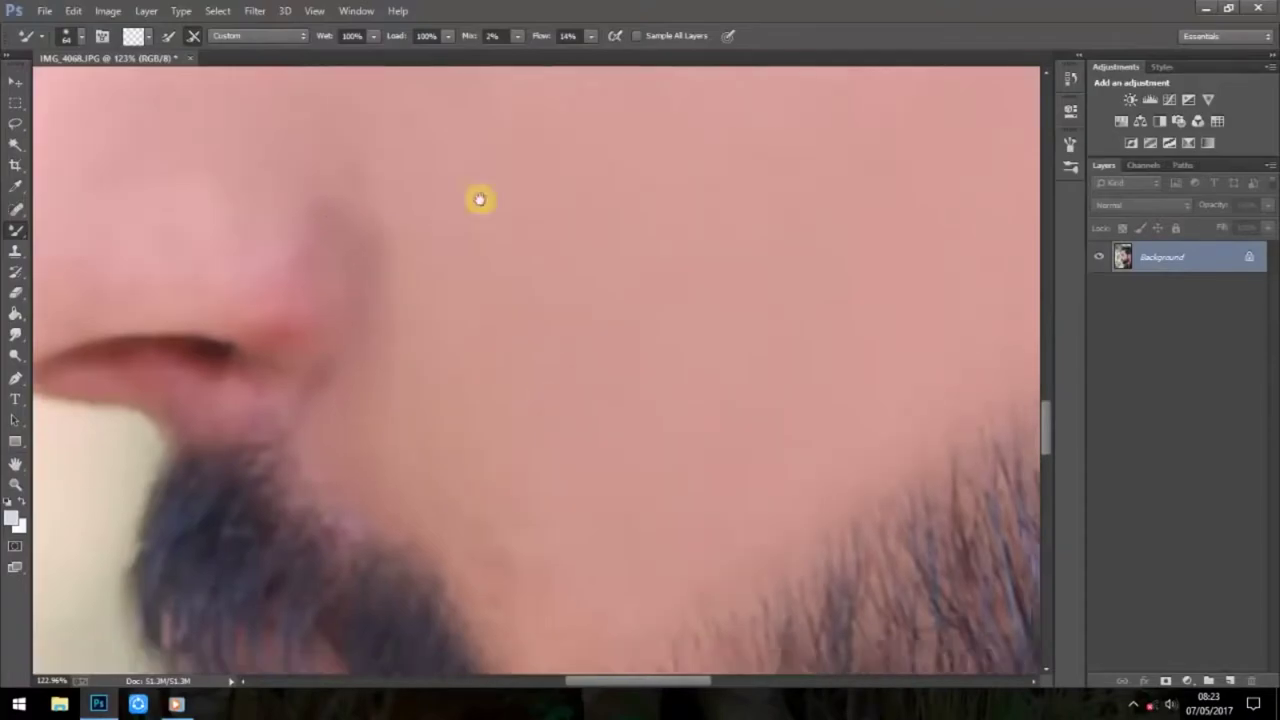
scroll(477, 197, "down", 5)
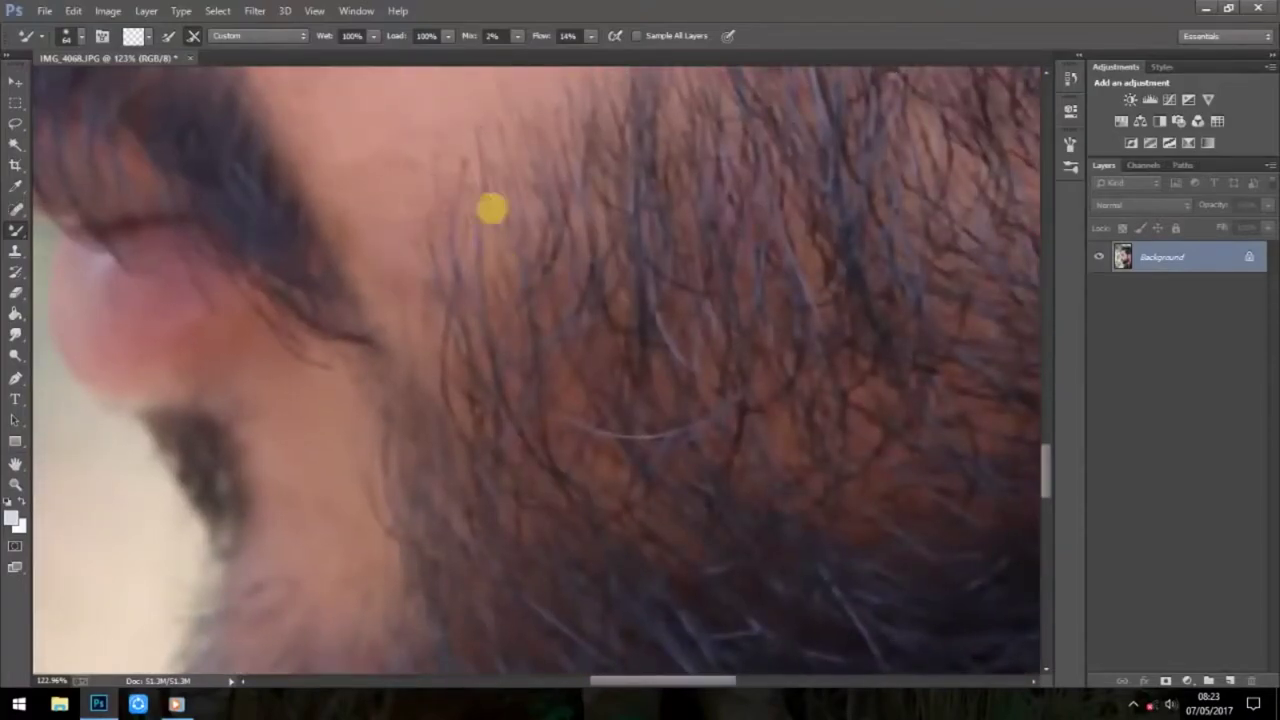
scroll(580, 197, "down", 5)
scroll(450, 250, "left", 2)
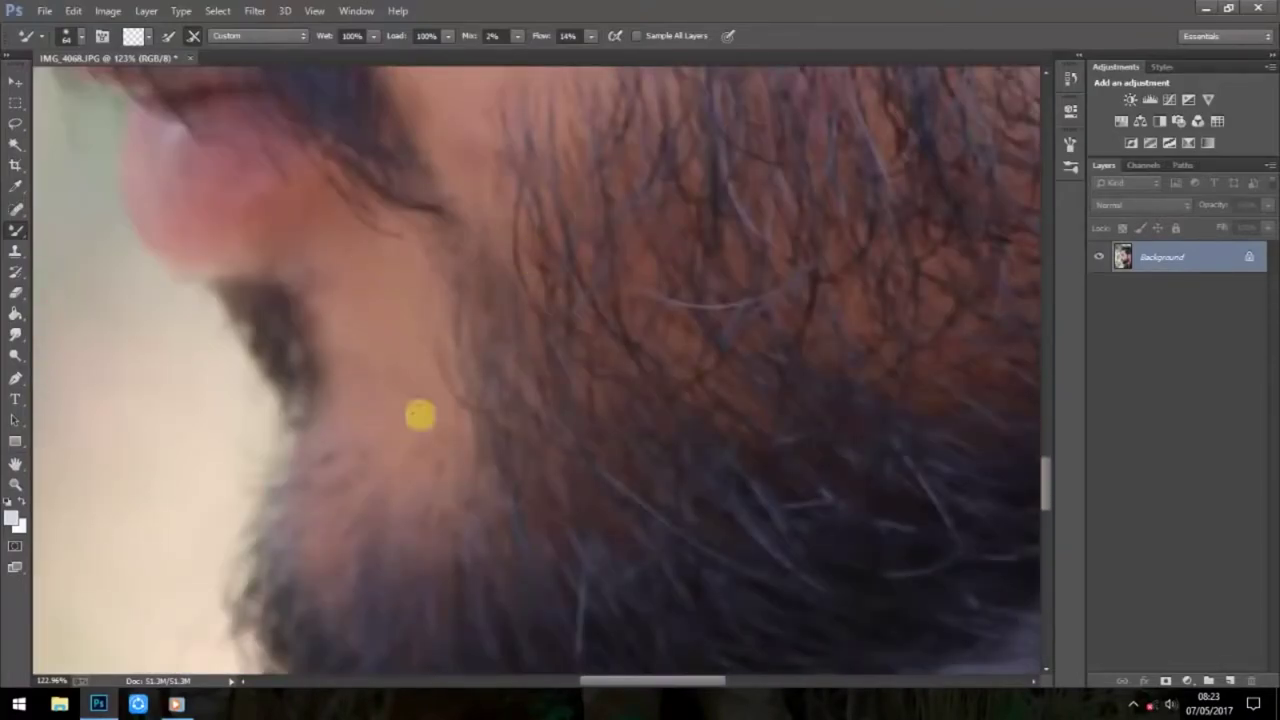
scroll(611, 309, "down", 5)
scroll(630, 289, "right", 3)
scroll(630, 289, "down", 4)
scroll(600, 290, "right", 3)
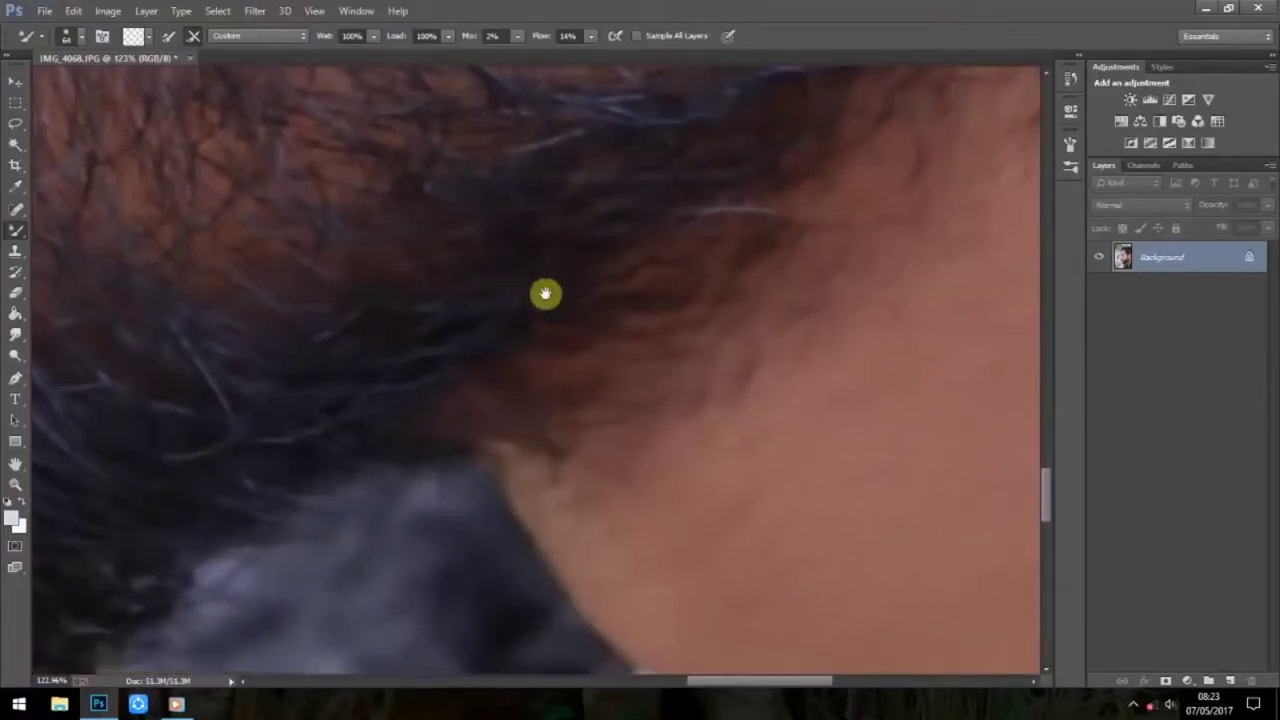
scroll(543, 291, "right", 2)
scroll(540, 474, "down", 4)
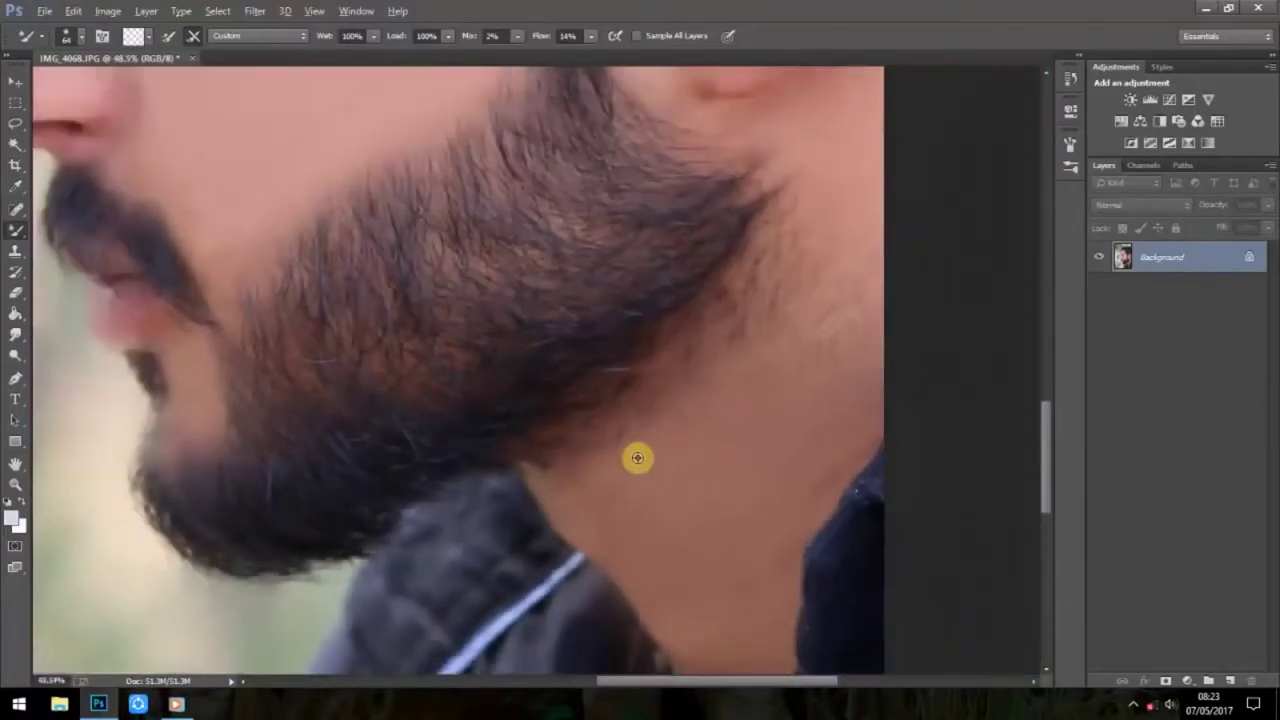
scroll(634, 457, "down", 3)
scroll(669, 466, "down", 2)
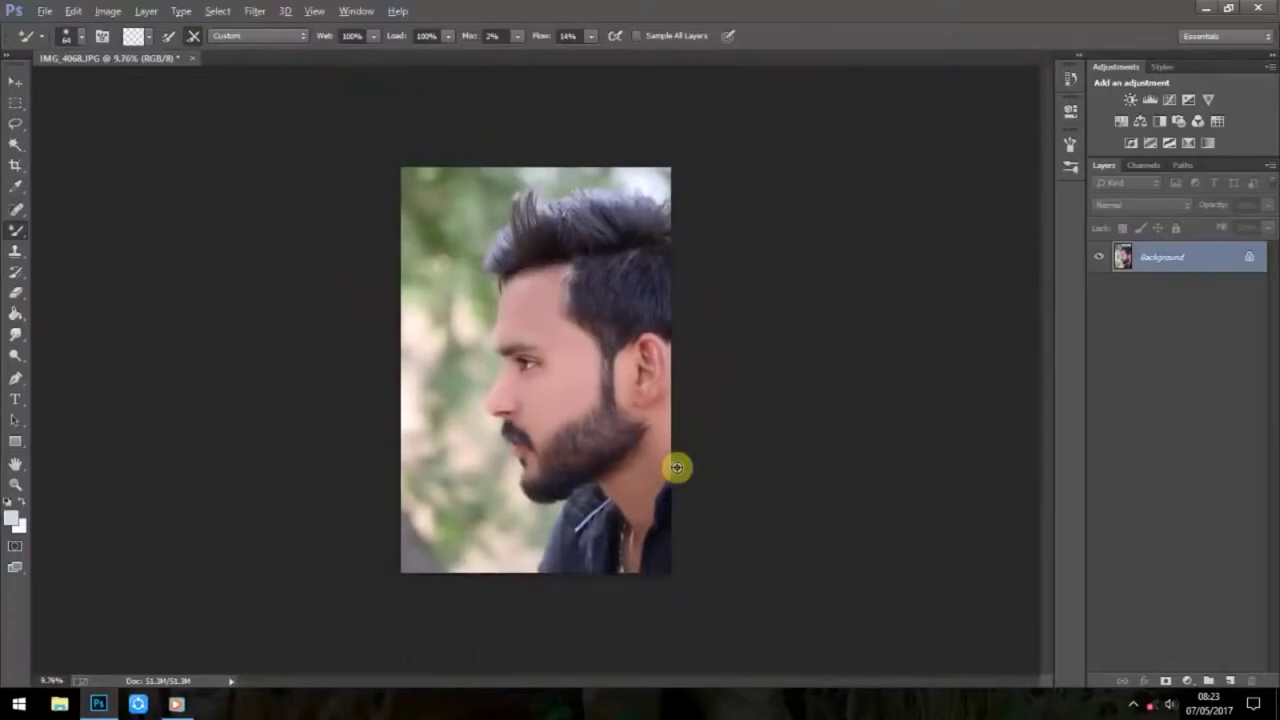
scroll(677, 467, "up", 1)
scroll(660, 440, "up", 3)
scroll(622, 364, "up", 3)
scroll(622, 364, "up", 1)
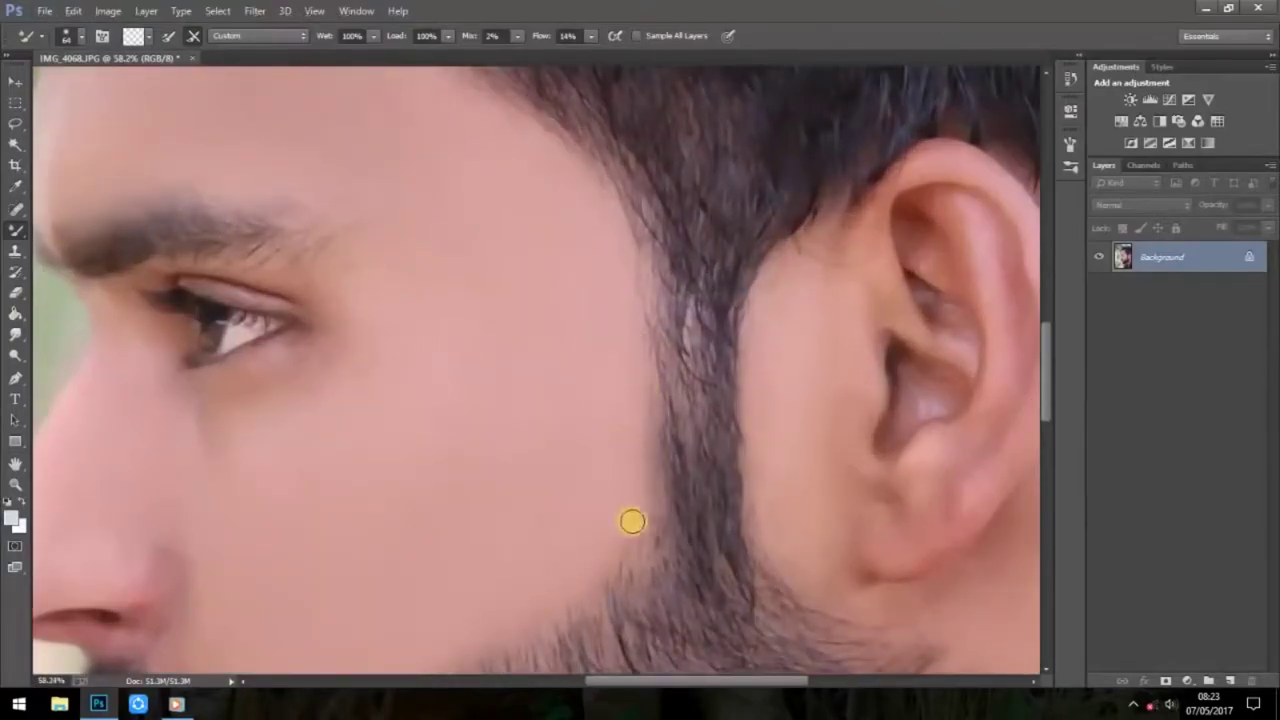
scroll(700, 434, "down", 2)
scroll(700, 434, "down", 1)
scroll(700, 434, "down", 1)
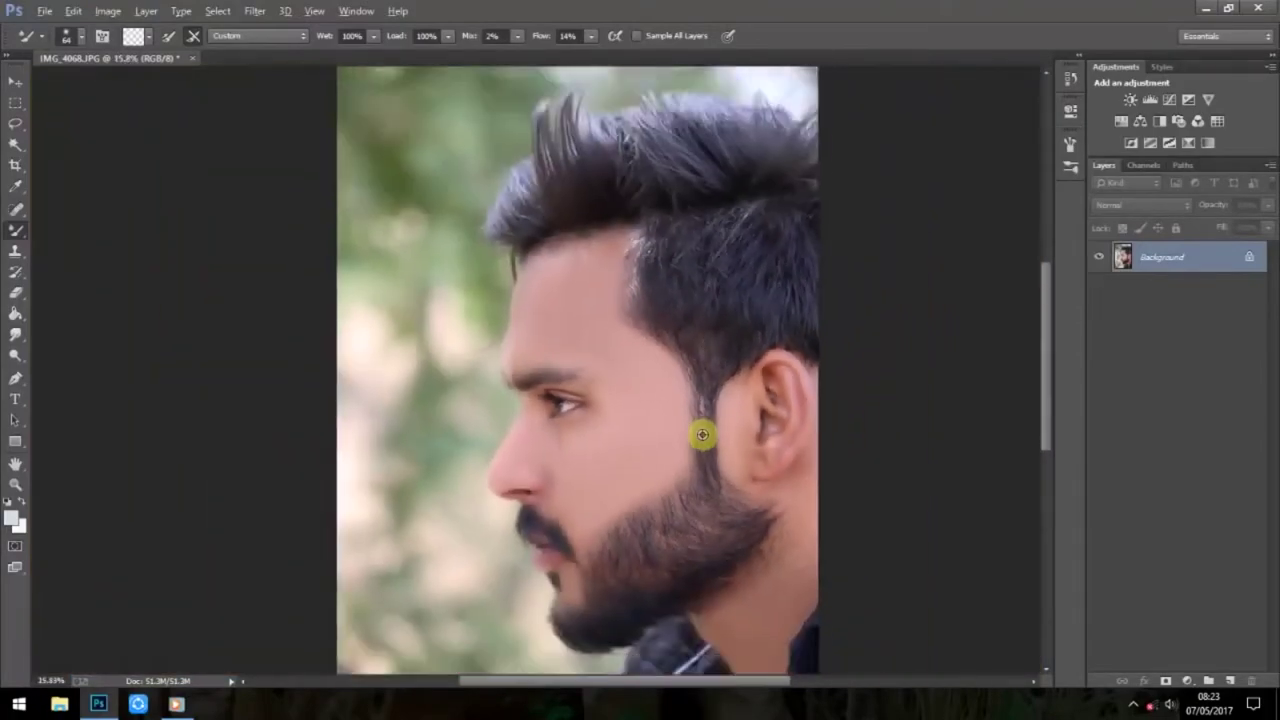
scroll(702, 434, "down", 1)
scroll(563, 220, "up", 2)
scroll(480, 214, "up", 3)
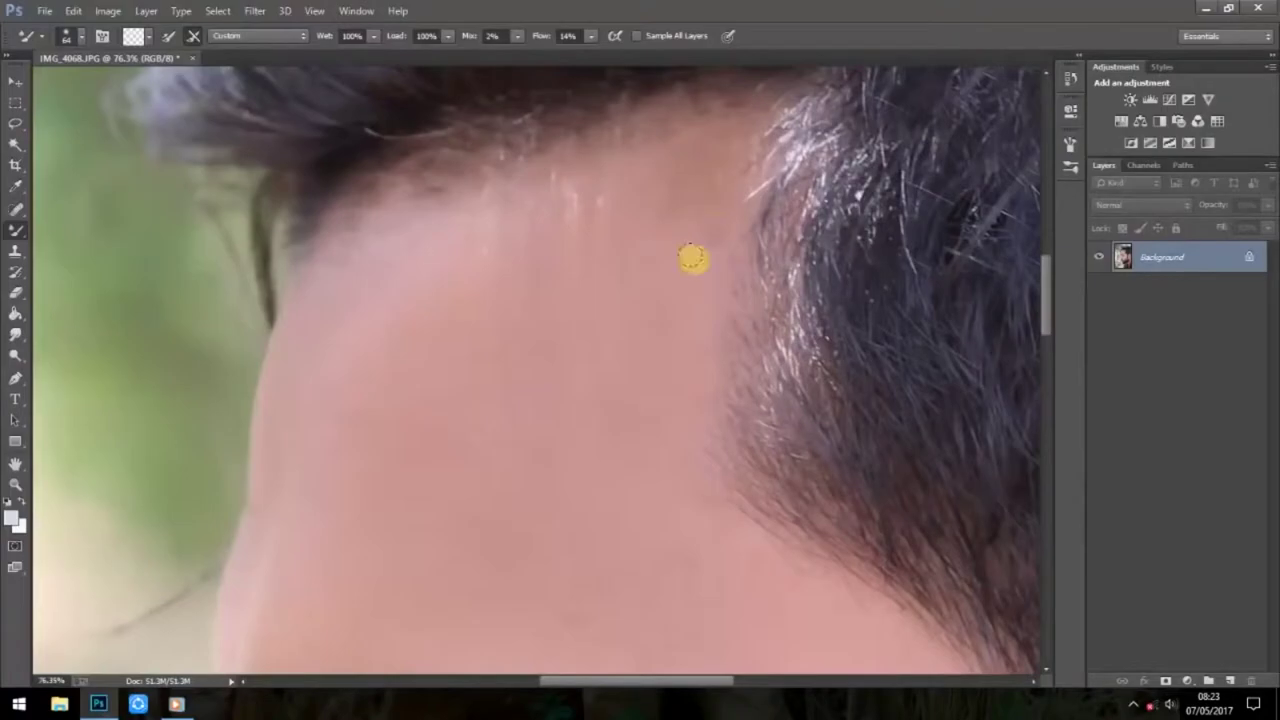
scroll(814, 277, "down", 2)
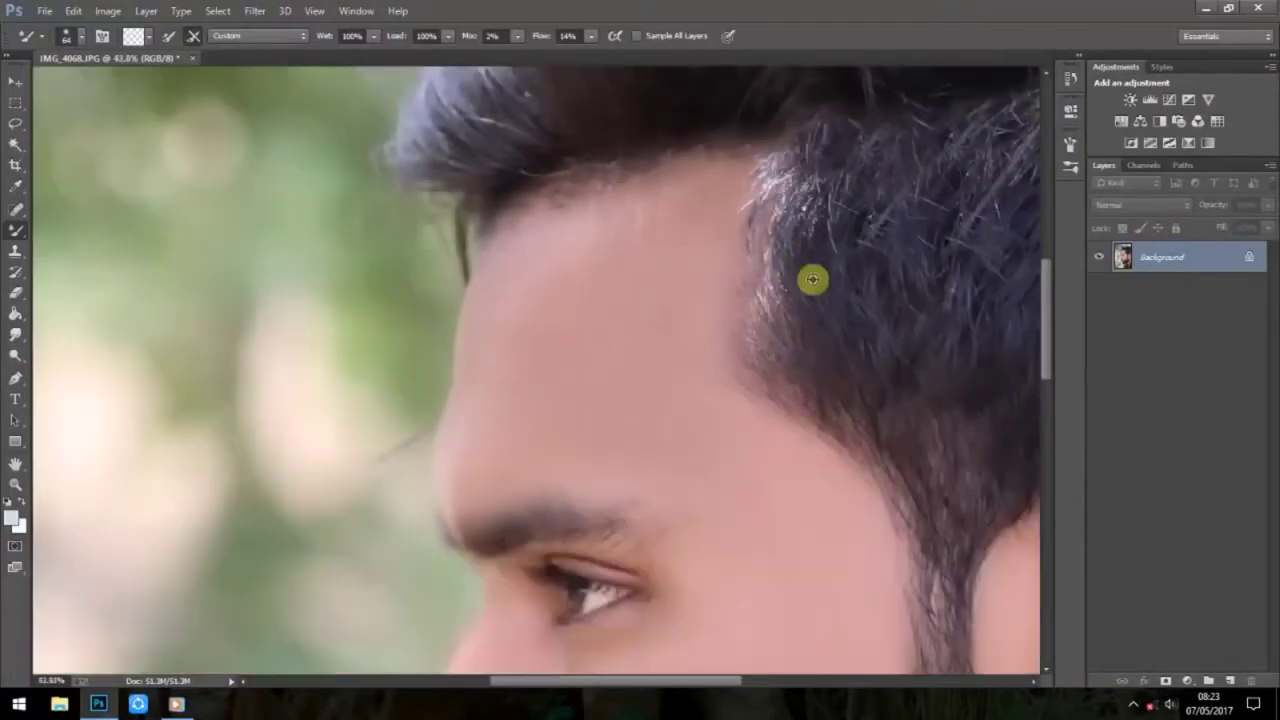
scroll(822, 303, "down", 2)
scroll(822, 303, "down", 2)
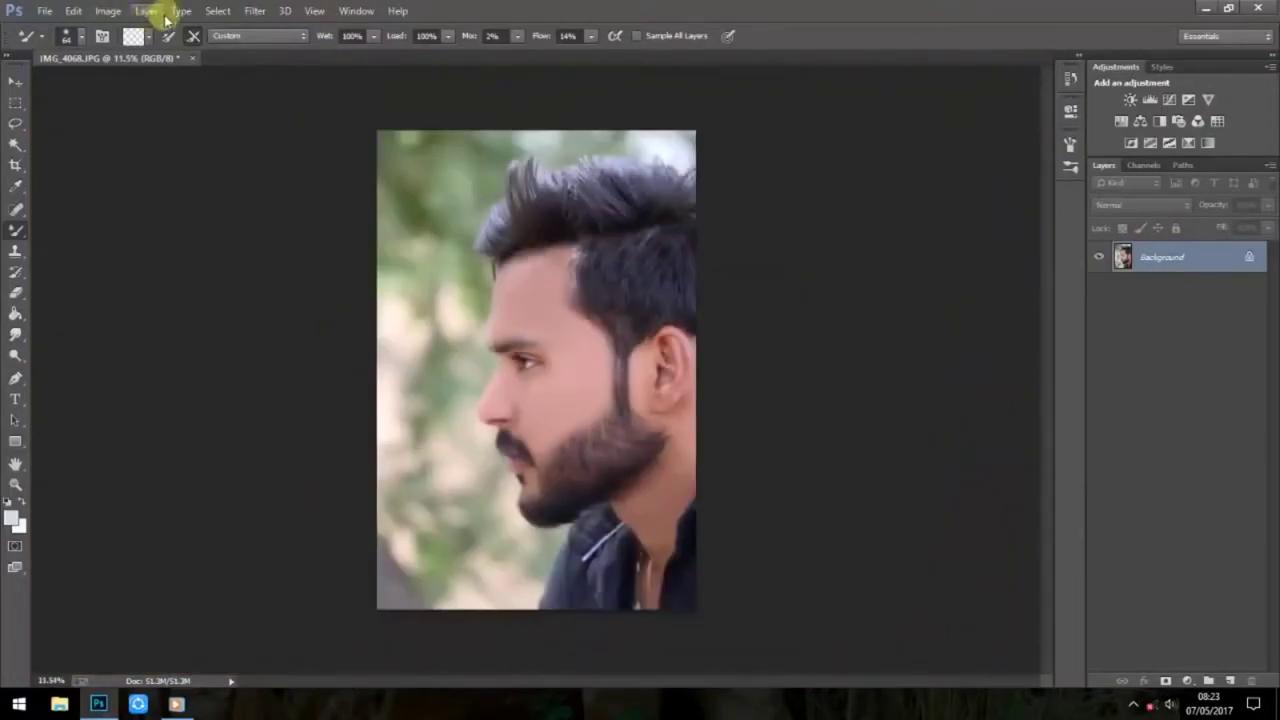
Apply Color Efex Pro 4's Contrast Colour Range with slightly lower brightness and 28% contrast
left_click(259, 10)
mouse_move(300, 361)
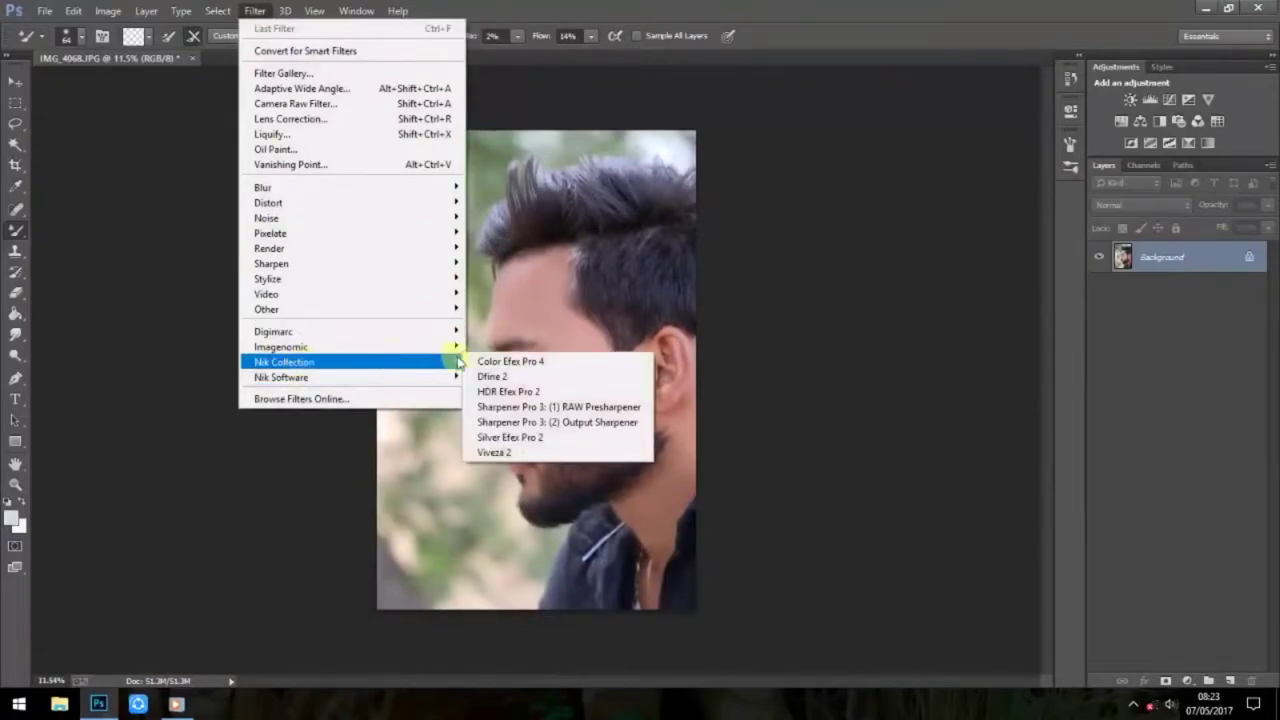
left_click(530, 367)
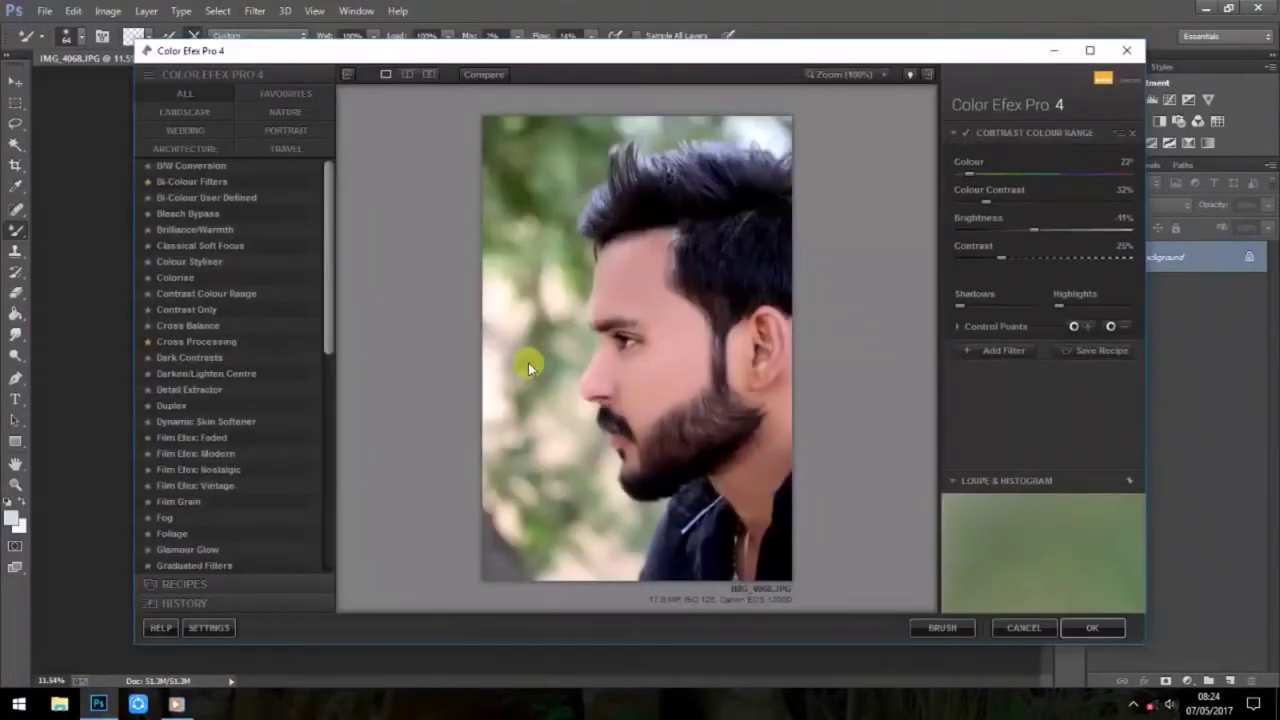
left_click(219, 296)
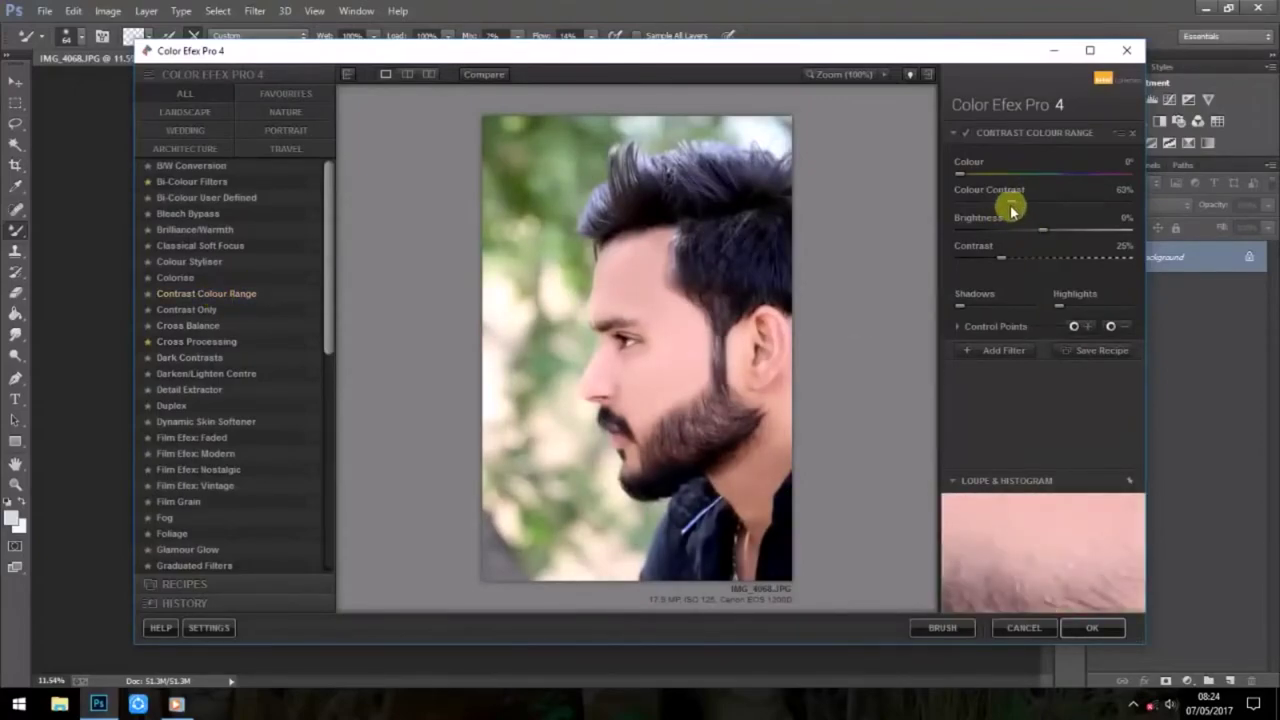
left_click_drag(1043, 233, 1038, 233)
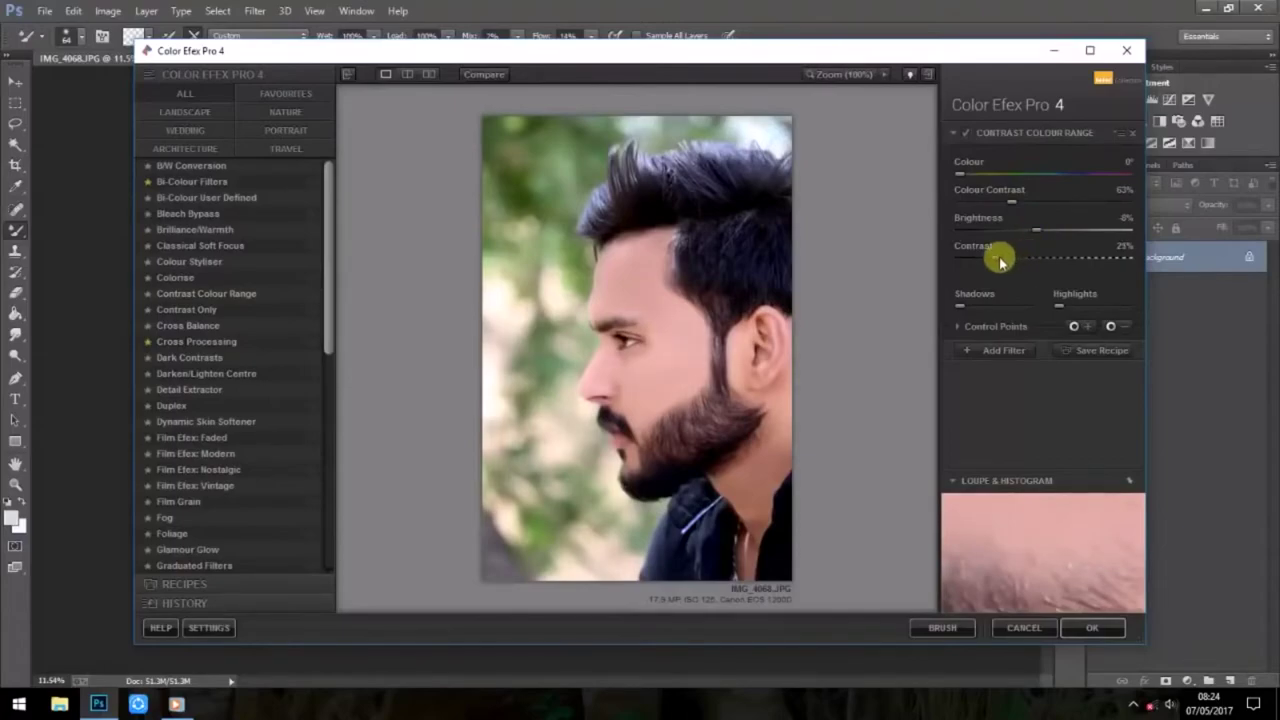
left_click_drag(1000, 260, 1007, 264)
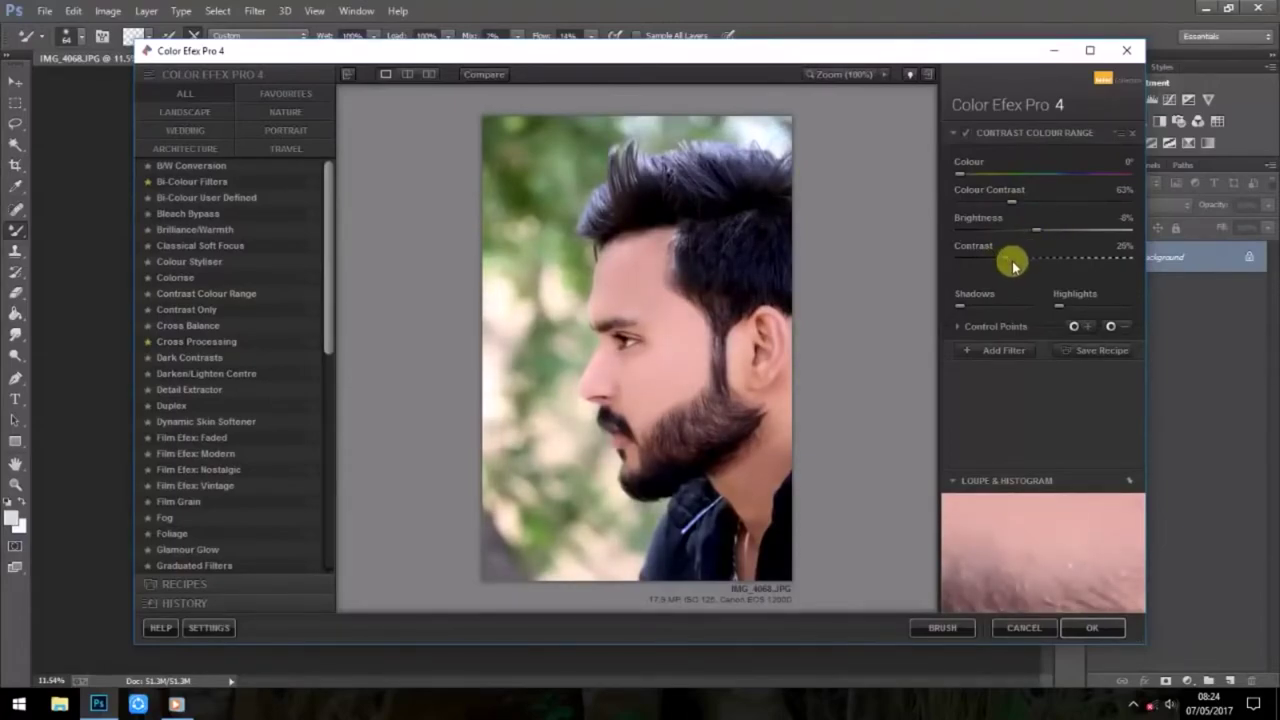
left_click(1112, 626)
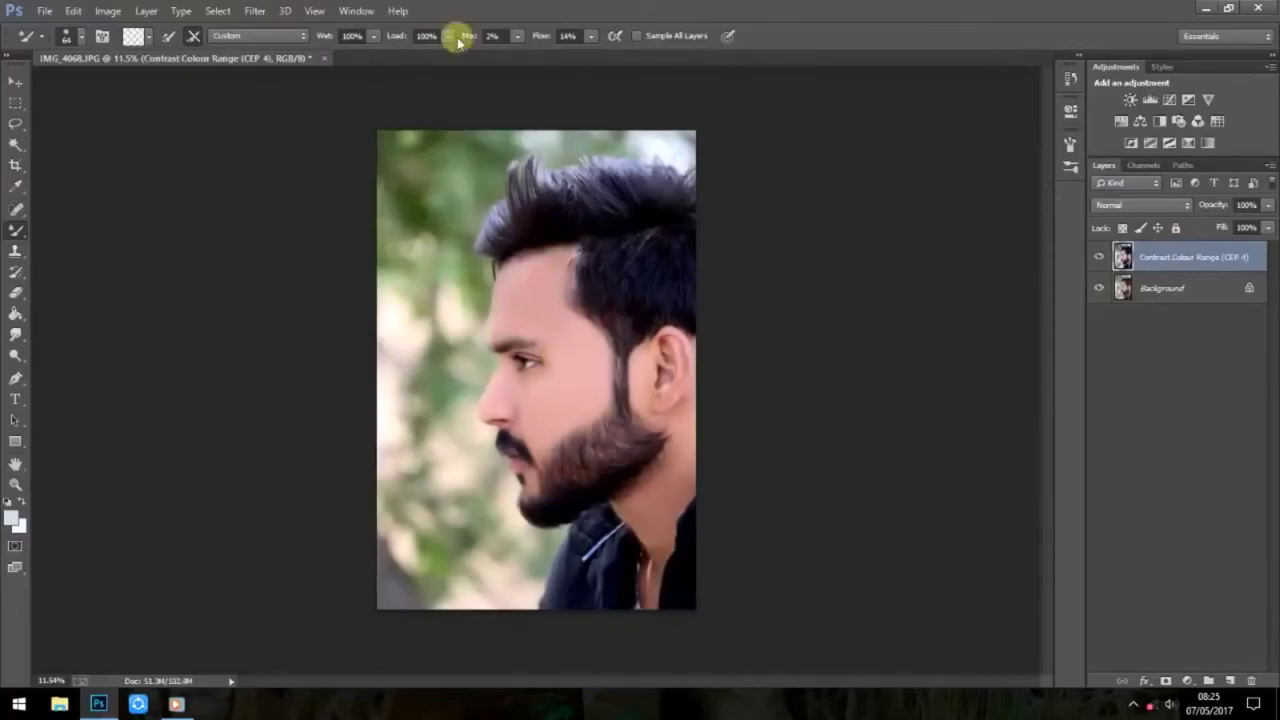
Set the Greens hue to +100 in the Camera Raw Filter's HSL/Grayscale panel and apply it
left_click(255, 11)
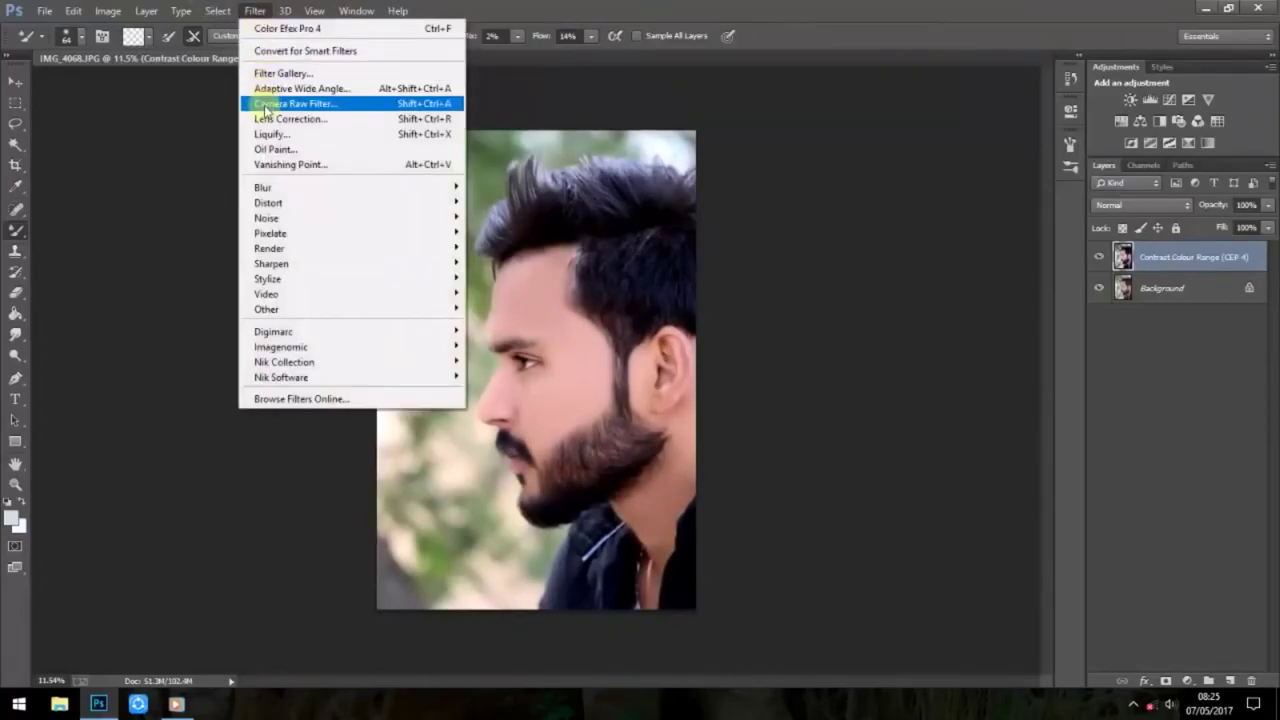
left_click(265, 106)
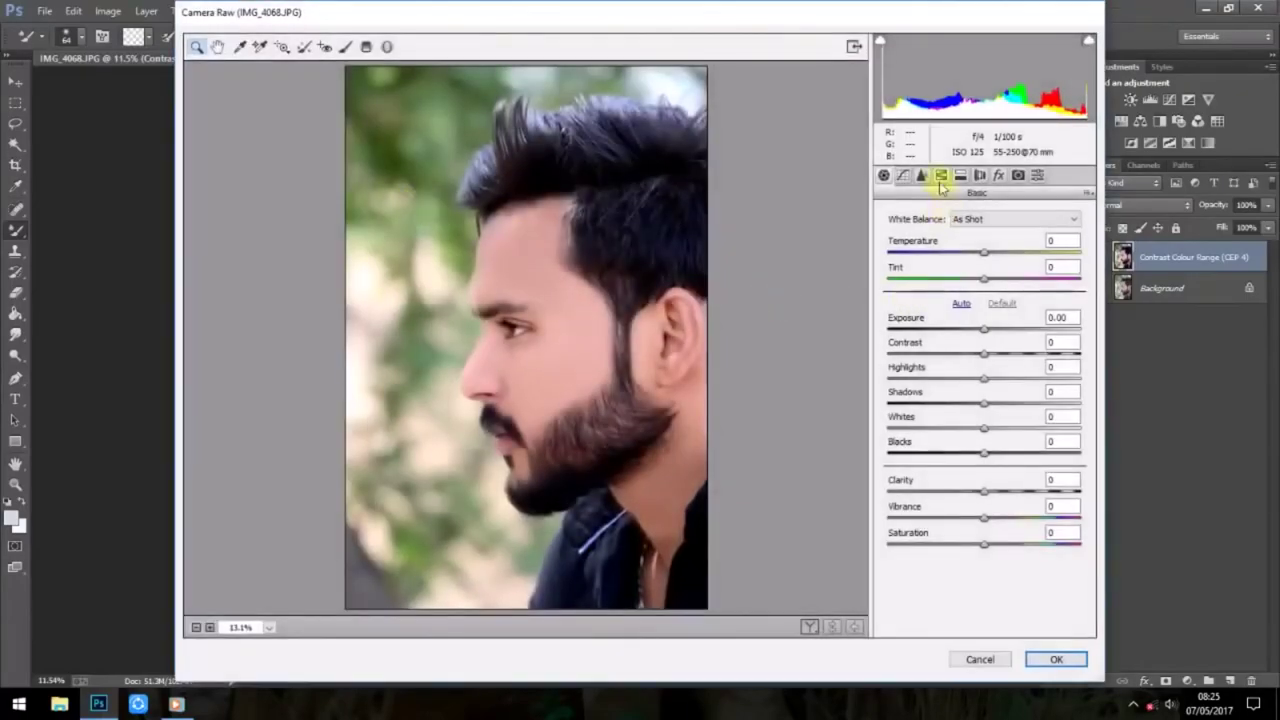
left_click(941, 176)
left_click_drag(981, 370, 1075, 368)
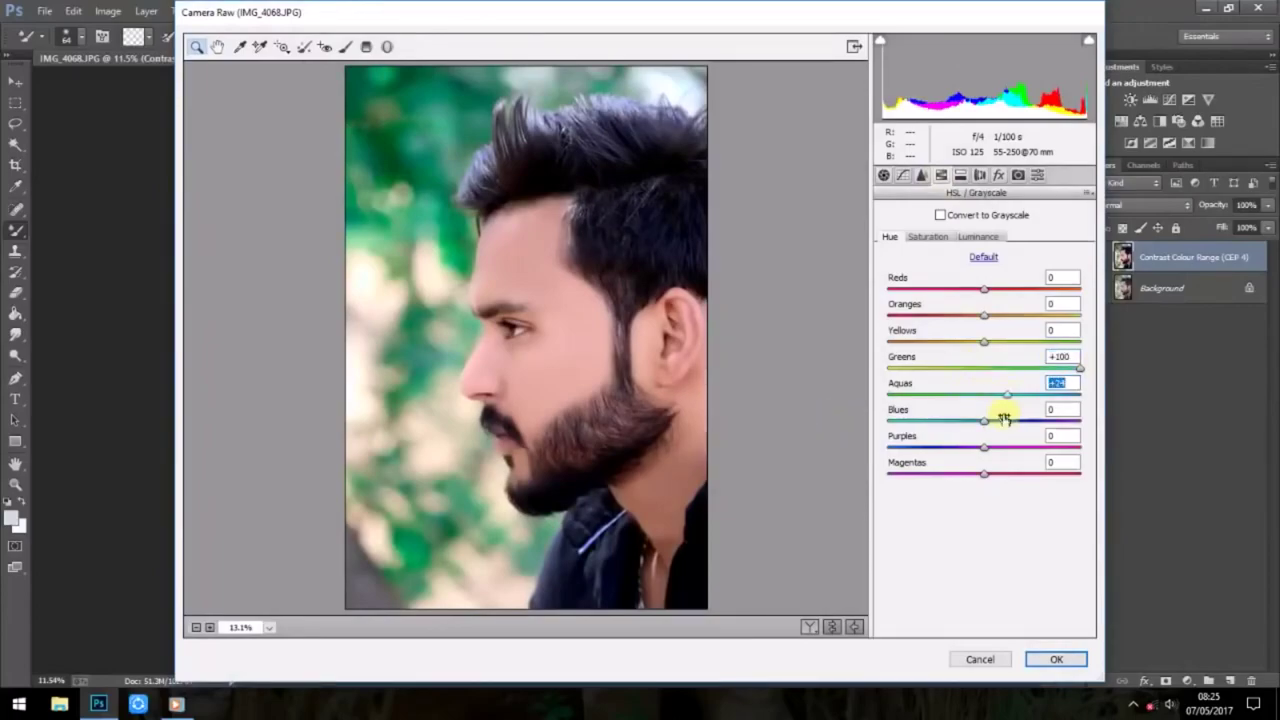
left_click(1035, 660)
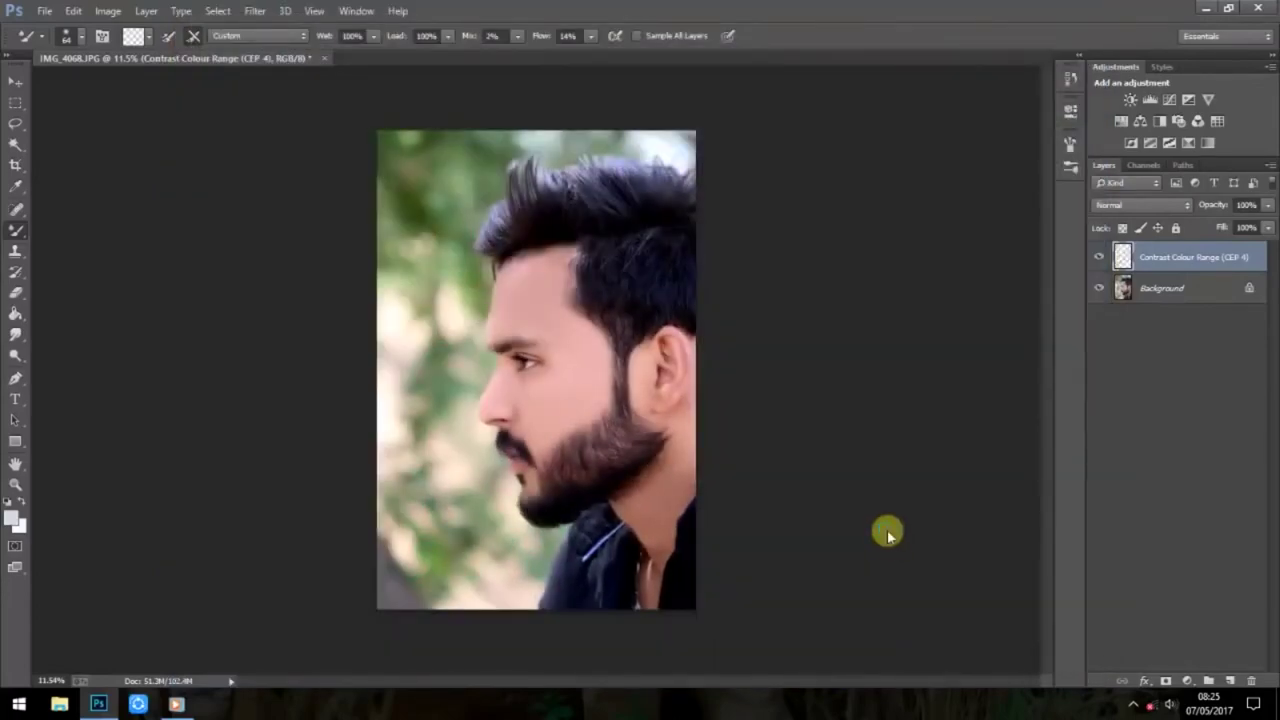